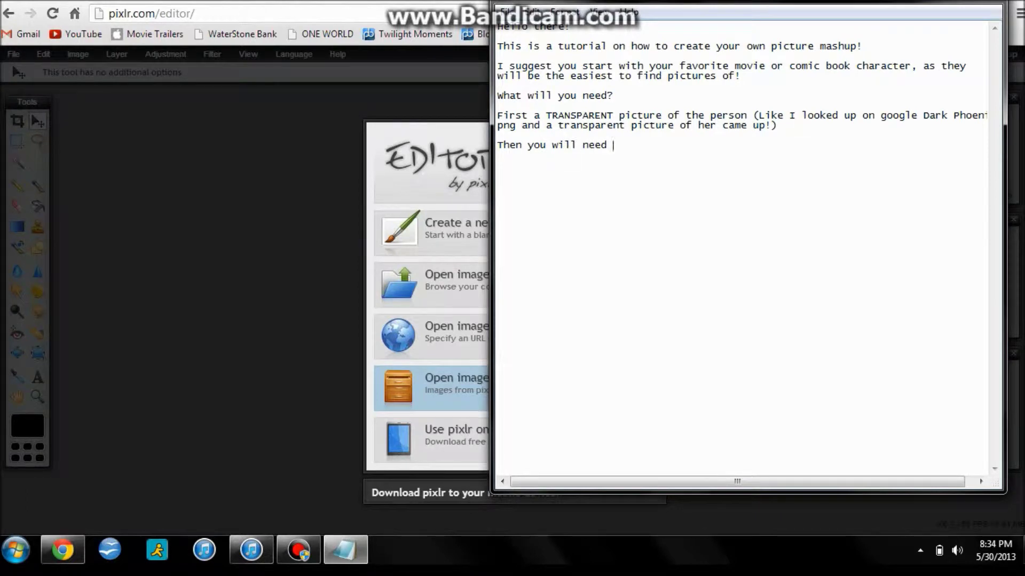
# Finish the note's requirement line so it reads "Then you will need three pictures of that person in the movie."
pyautogui.write('three ')
pyautogui.write('pictur')
pyautogui.write('es of thet perosn')
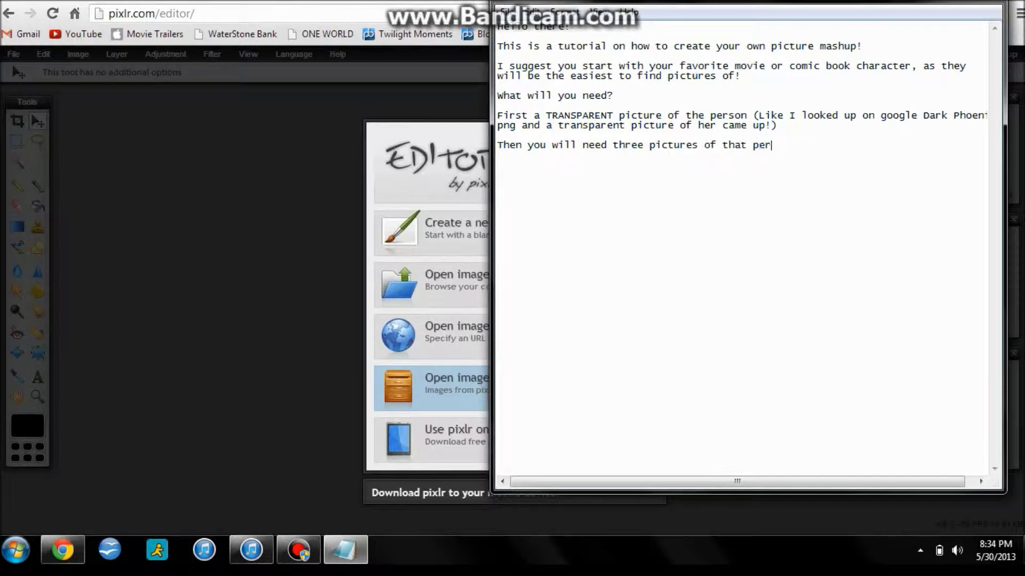
pyautogui.press('BackSpace')
pyautogui.press('BackSpace')
pyautogui.write('on in the movie.')
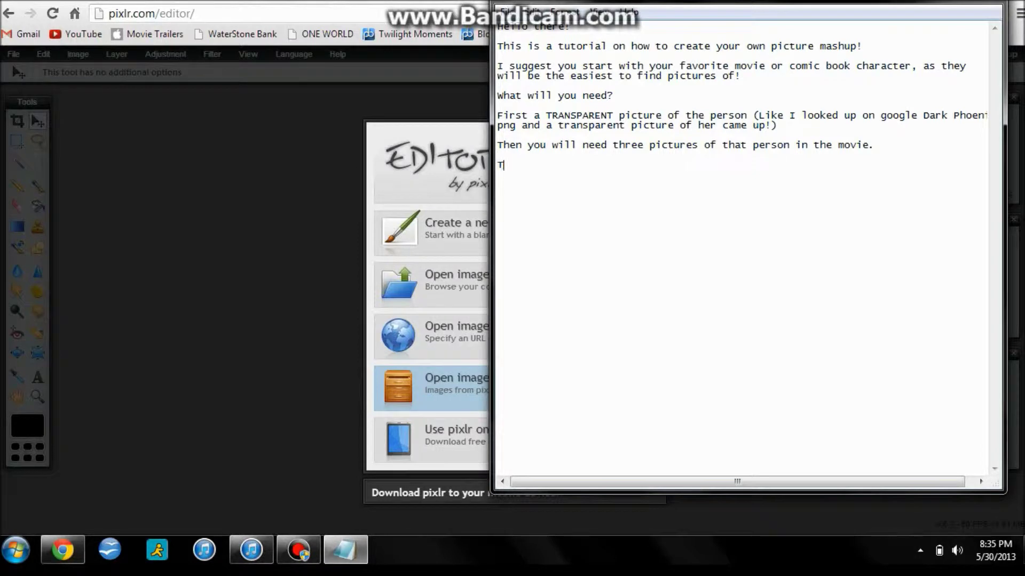
# Add note lines about textures from the website Deviant Art and a blank starting image, ending with "Lets get started! :D You ready? Here we go!"
pyautogui.write('ome textures')
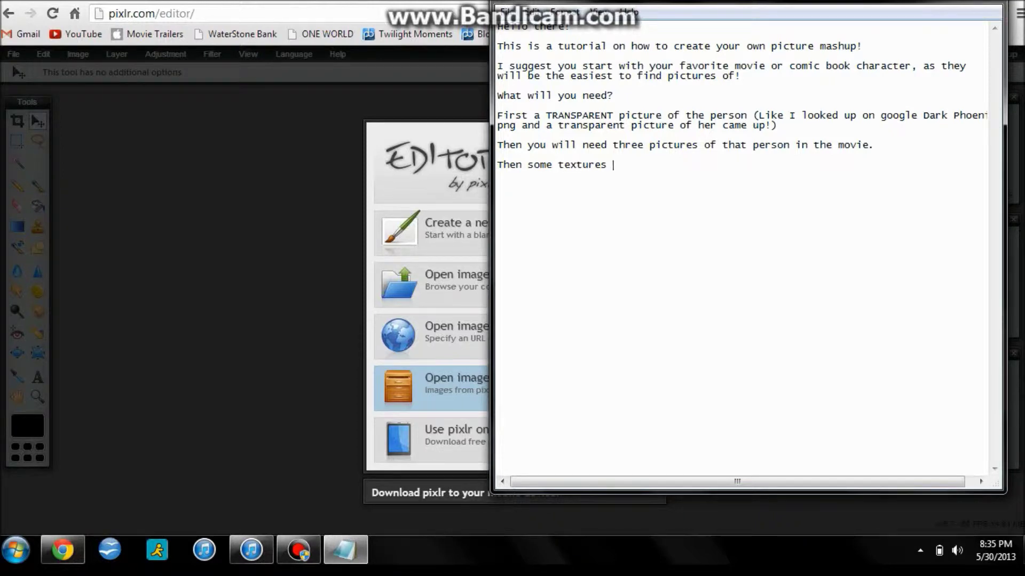
pyautogui.write(' from the website Deviant Art....  ')
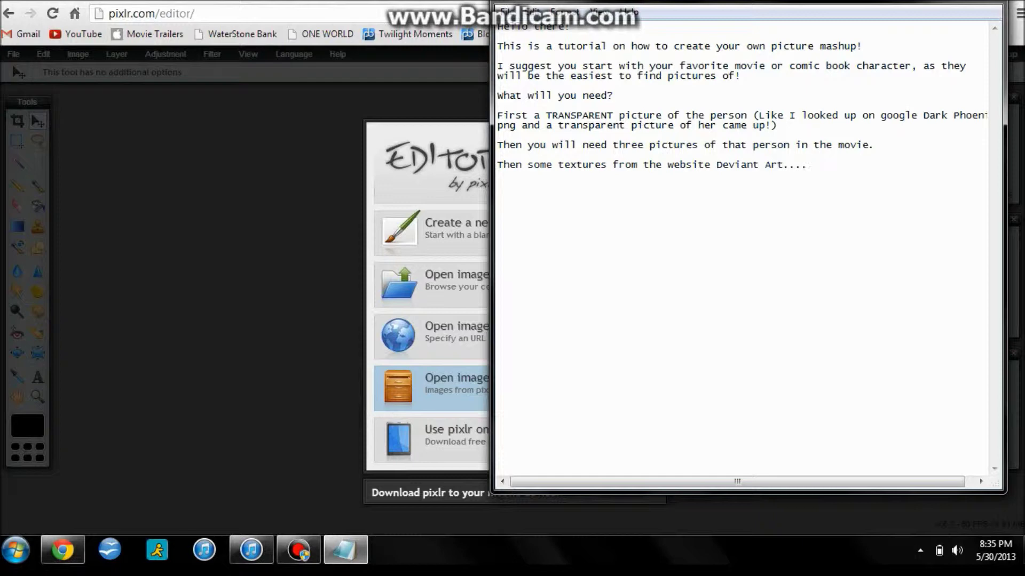
pyautogui.write('and of course a blank starting image....')
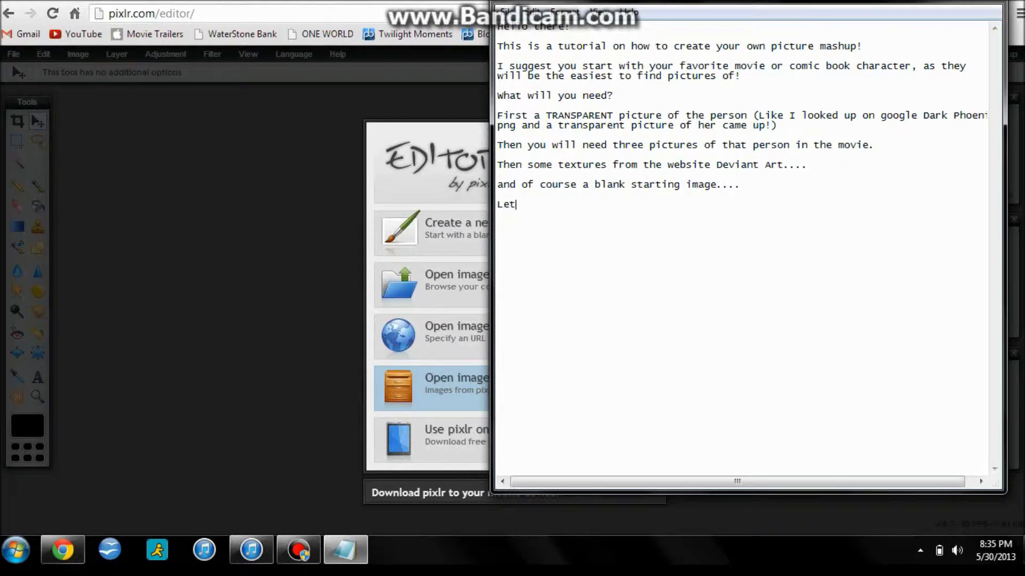
pyautogui.write('et started ! :D You ready? Here we go!')
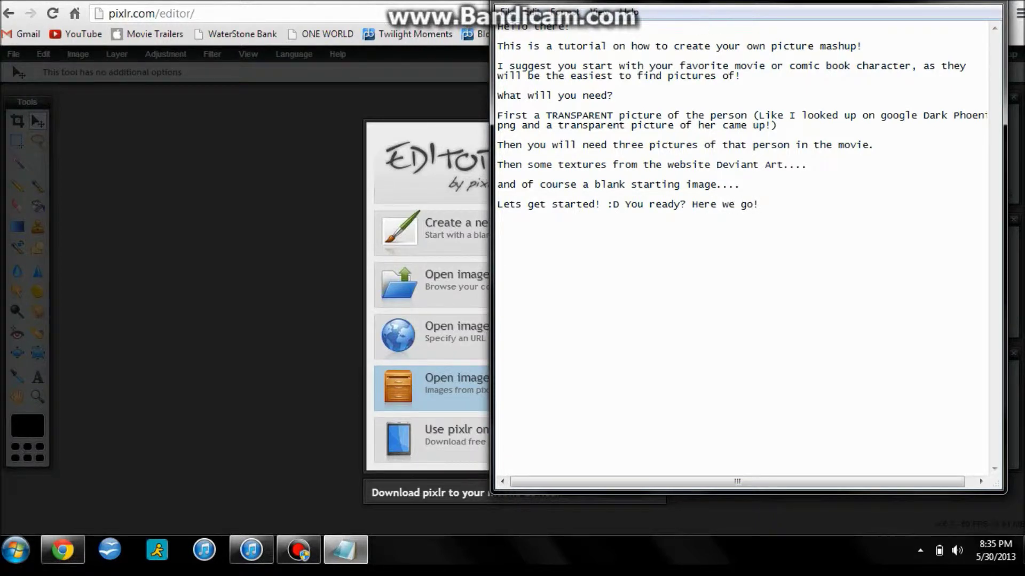
# Switch to the Pixlr editor and open the image dark_phoenix_1 from the computer's Pictures library
pyautogui.click(411, 98)
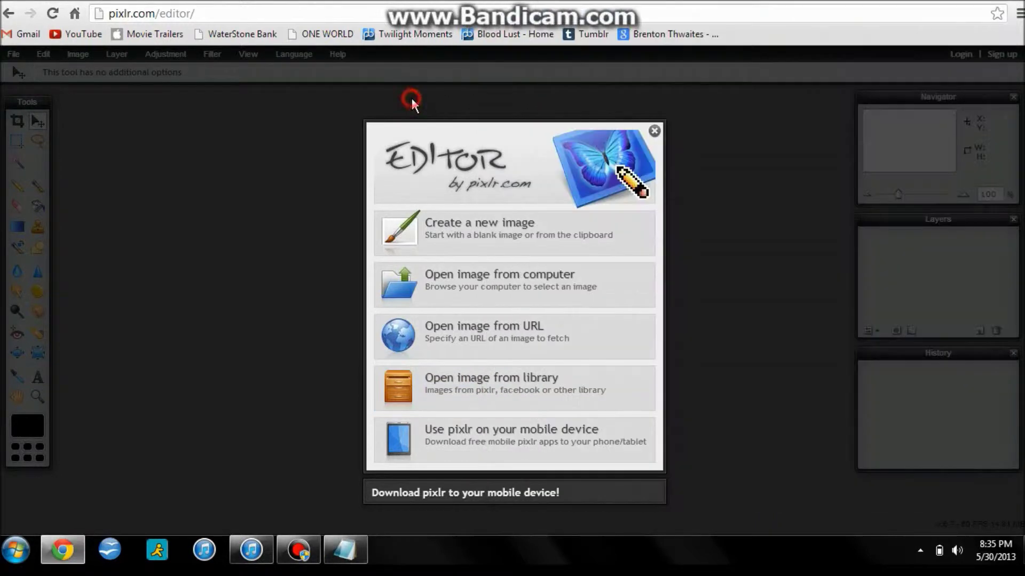
pyautogui.click(484, 282)
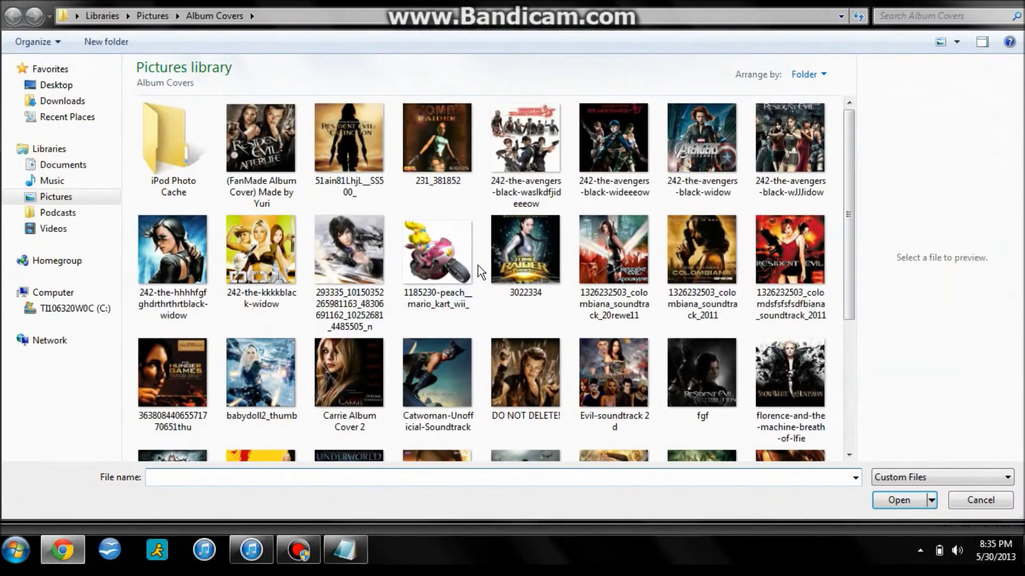
pyautogui.click(75, 196)
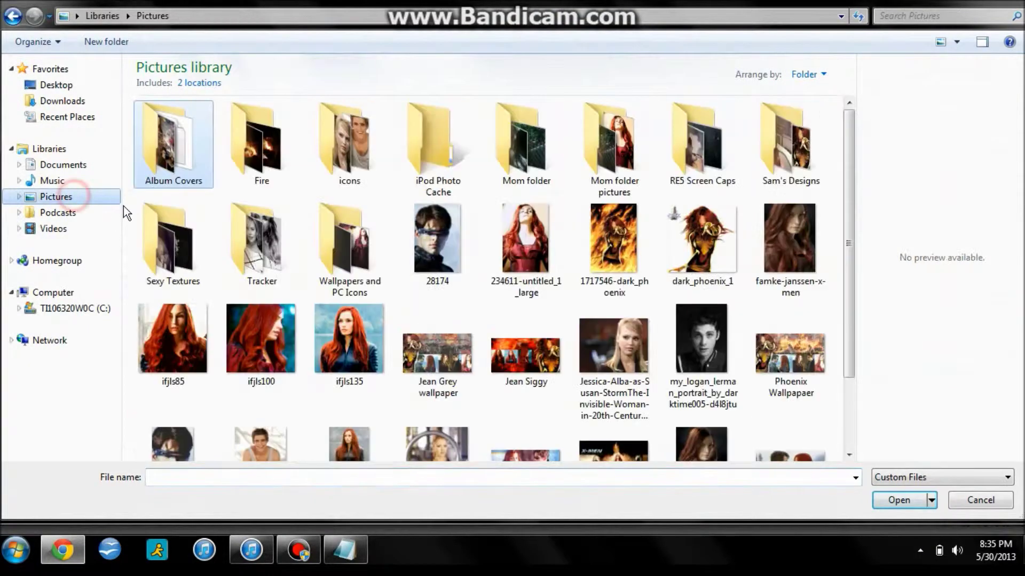
pyautogui.click(710, 241)
pyautogui.doubleClick(713, 245)
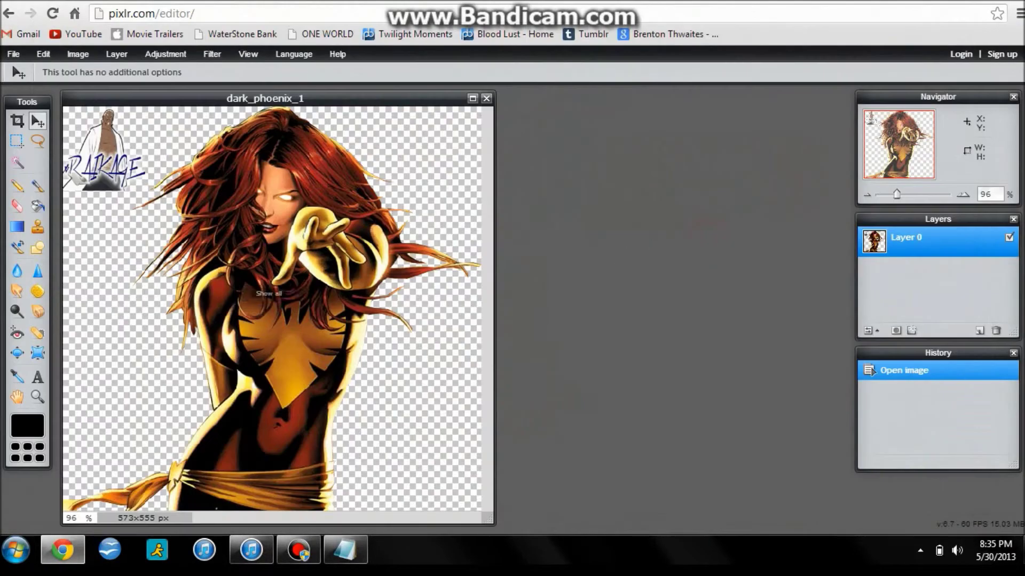
# Erase the logo in the picture's upper-left corner using the Eraser with the hard round 50 brush
pyautogui.click(17, 206)
pyautogui.click(89, 74)
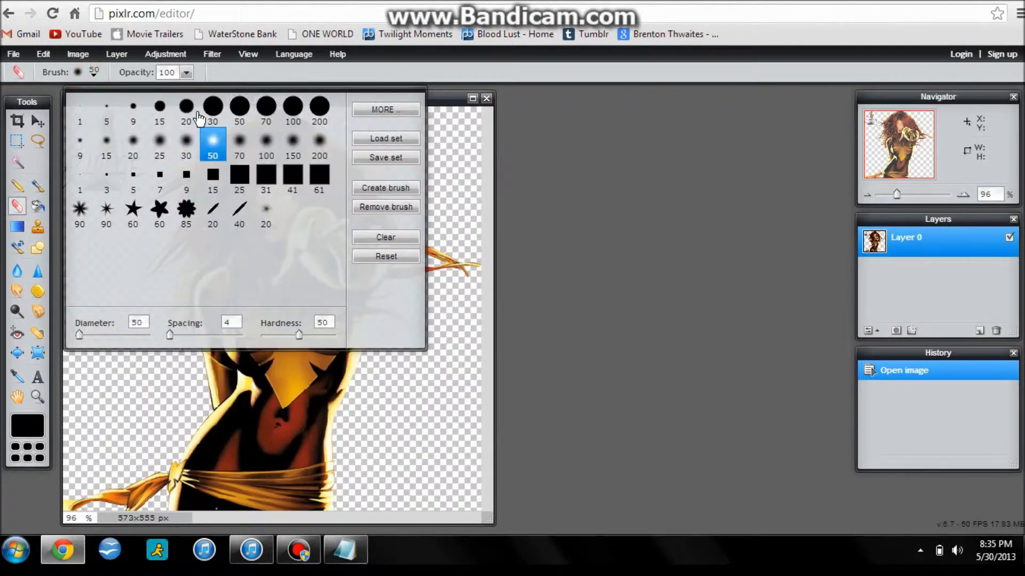
pyautogui.click(241, 111)
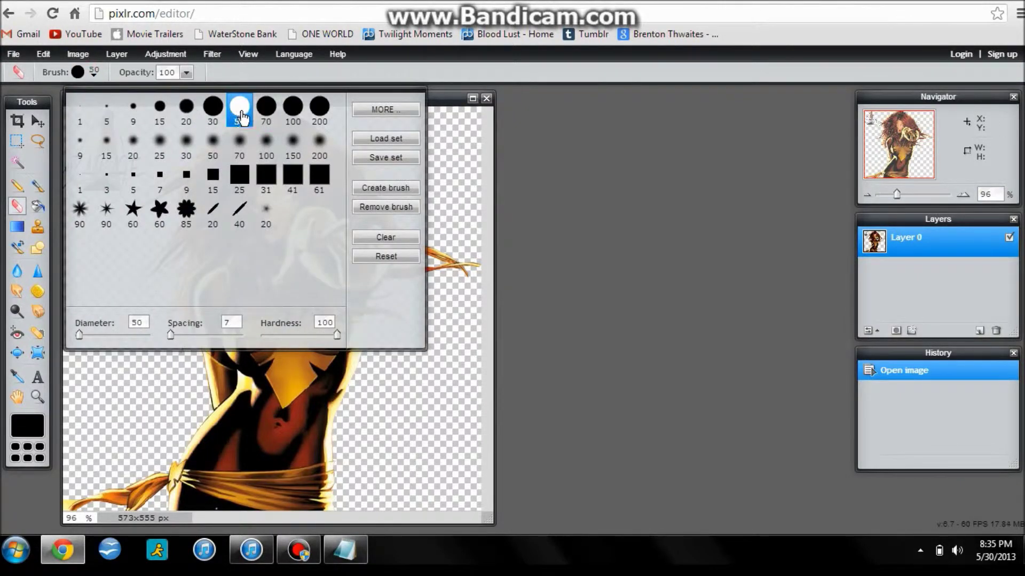
pyautogui.click(579, 258)
pyautogui.moveTo(107, 190)
pyautogui.mouseDown()
pyautogui.moveTo(131, 150)
pyautogui.moveTo(131, 169)
pyautogui.moveTo(105, 113)
pyautogui.moveTo(68, 162)
pyautogui.moveTo(64, 189)
pyautogui.moveTo(78, 199)
pyautogui.moveTo(119, 142)
pyautogui.mouseUp()
# Open the image Green Wallpaper from the Wallpapers and PC Icons folder
pyautogui.click(19, 54)
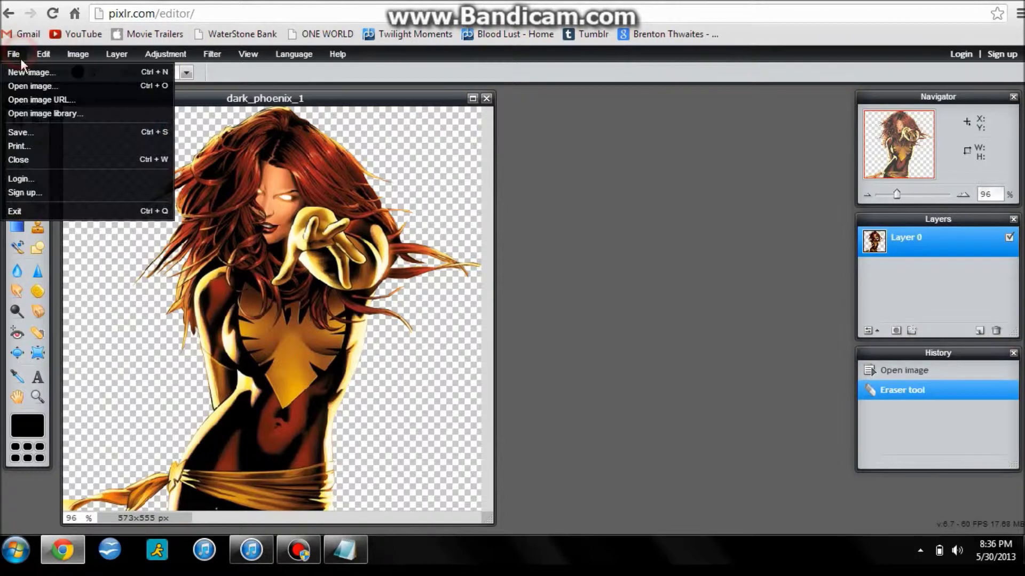
pyautogui.click(30, 85)
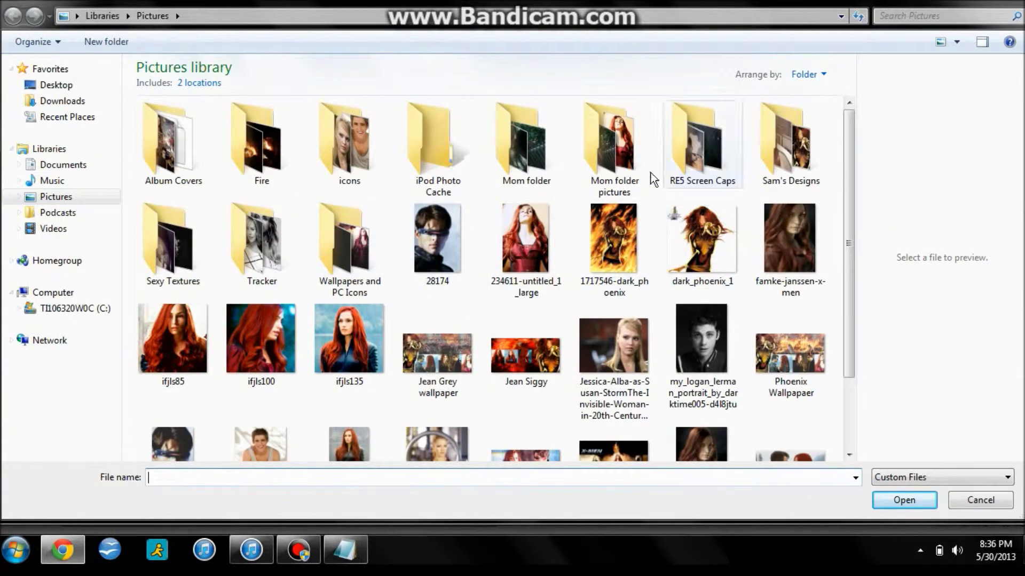
pyautogui.click(328, 246)
pyautogui.doubleClick(329, 247)
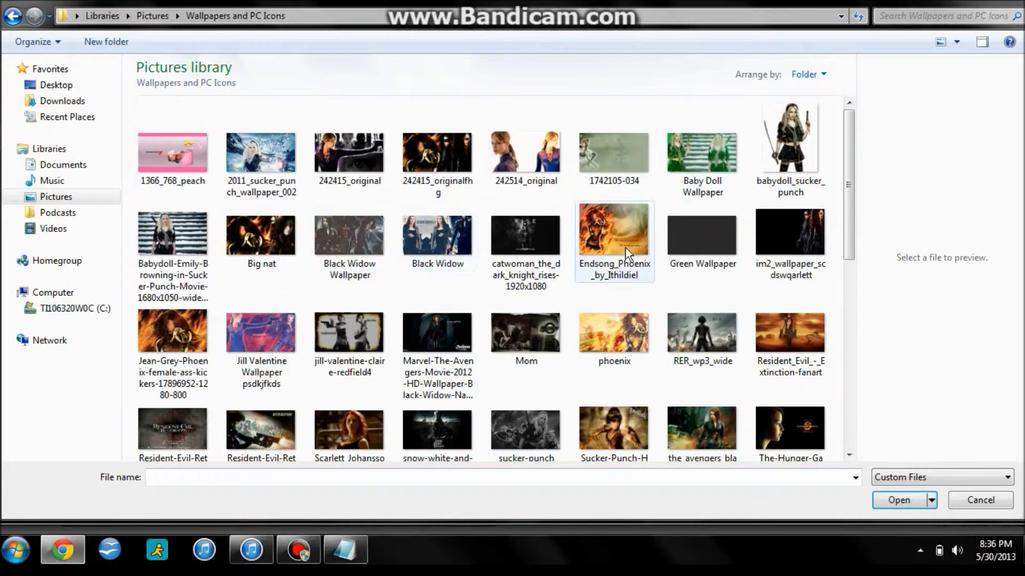
pyautogui.doubleClick(697, 241)
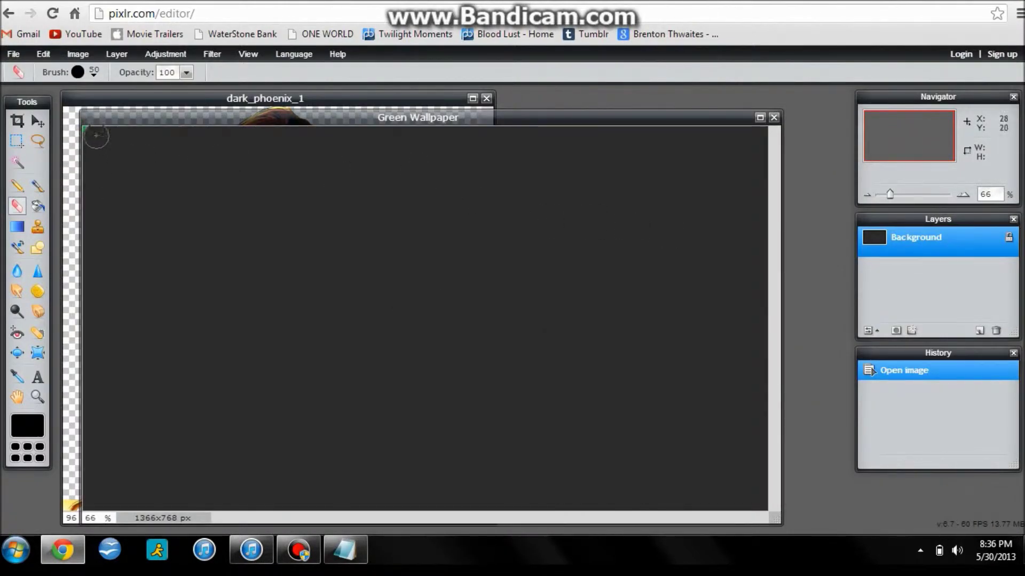
# Set the Brush colour to the wallpaper's dark grey and paint over the green spot in its upper-left corner
pyautogui.click(39, 186)
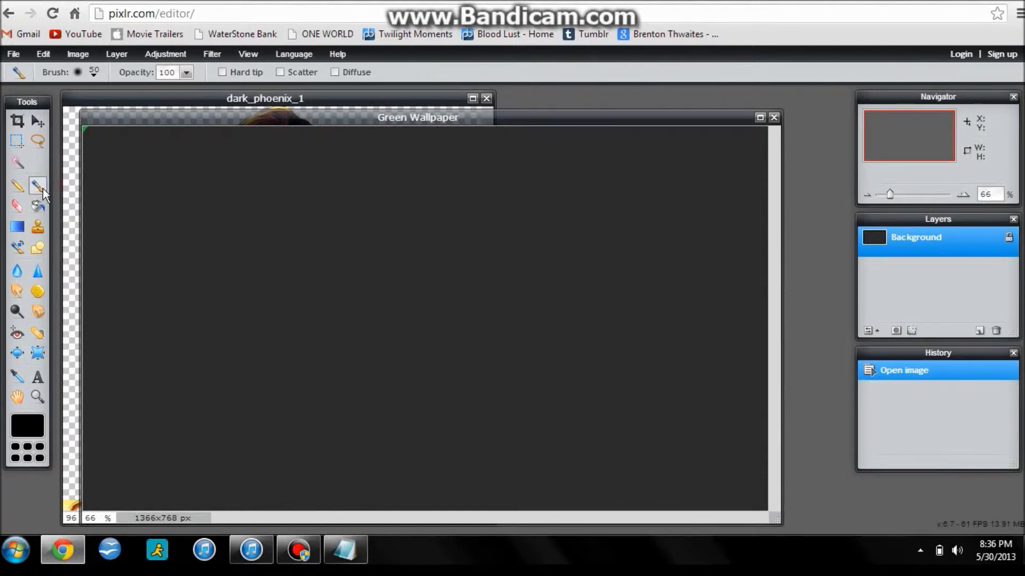
pyautogui.click(27, 425)
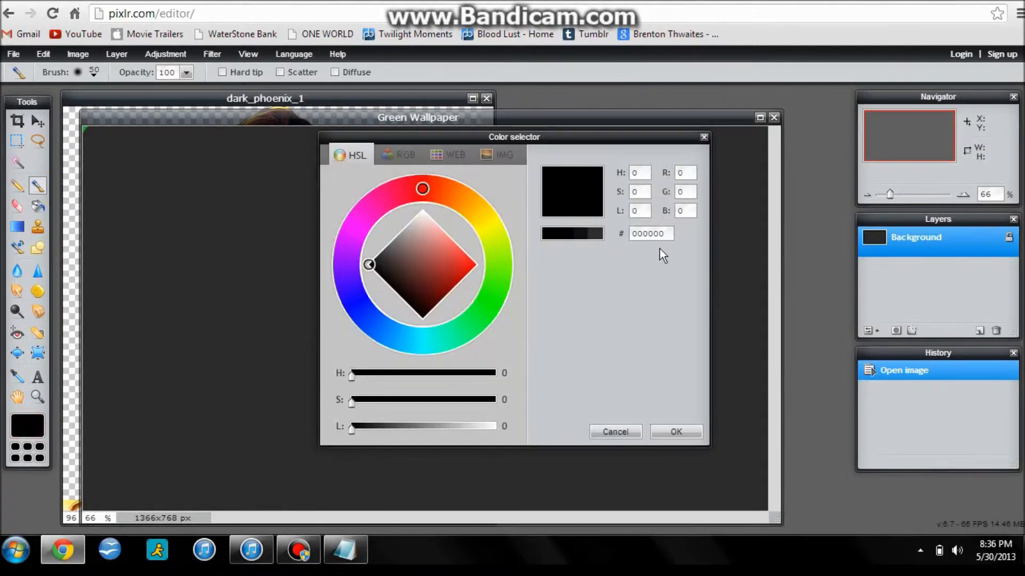
pyautogui.click(598, 240)
pyautogui.click(674, 432)
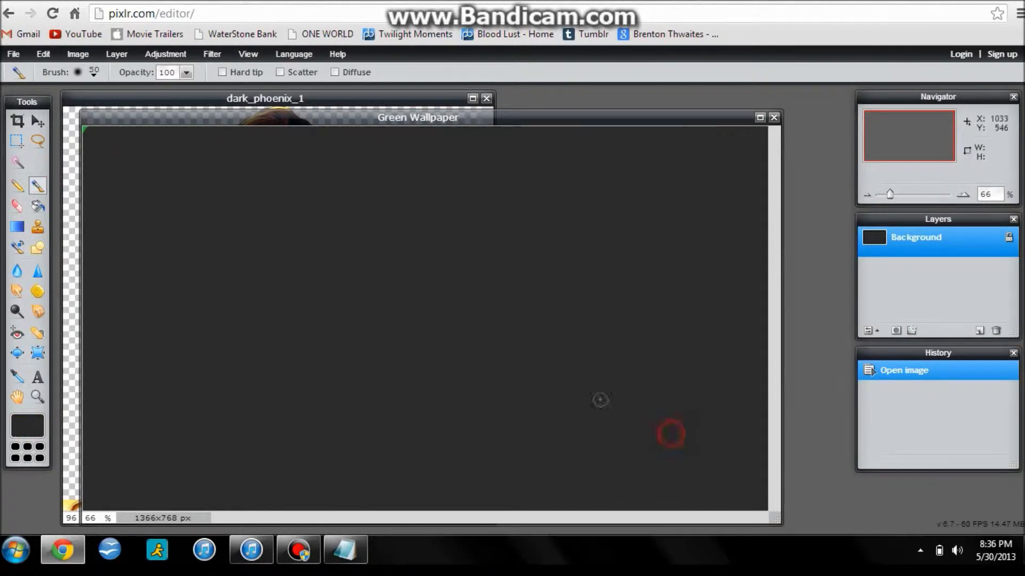
pyautogui.click(80, 128)
# Copy the dark_phoenix_1 figure into Green Wallpaper as a new layer and close dark_phoenix_1 without saving
pyautogui.moveTo(127, 101); pyautogui.dragTo(556, 155)
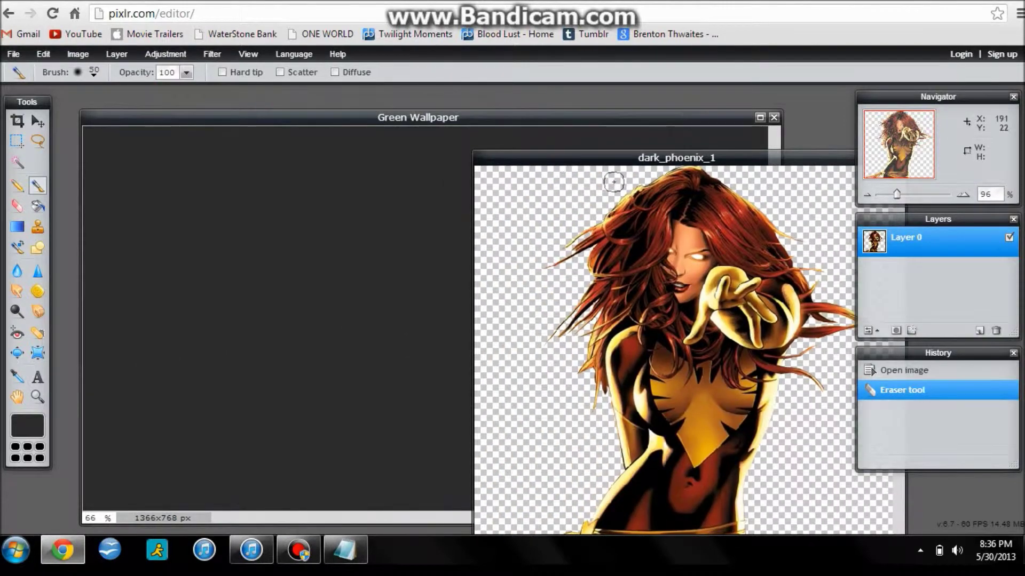
pyautogui.moveTo(920, 248); pyautogui.dragTo(249, 225)
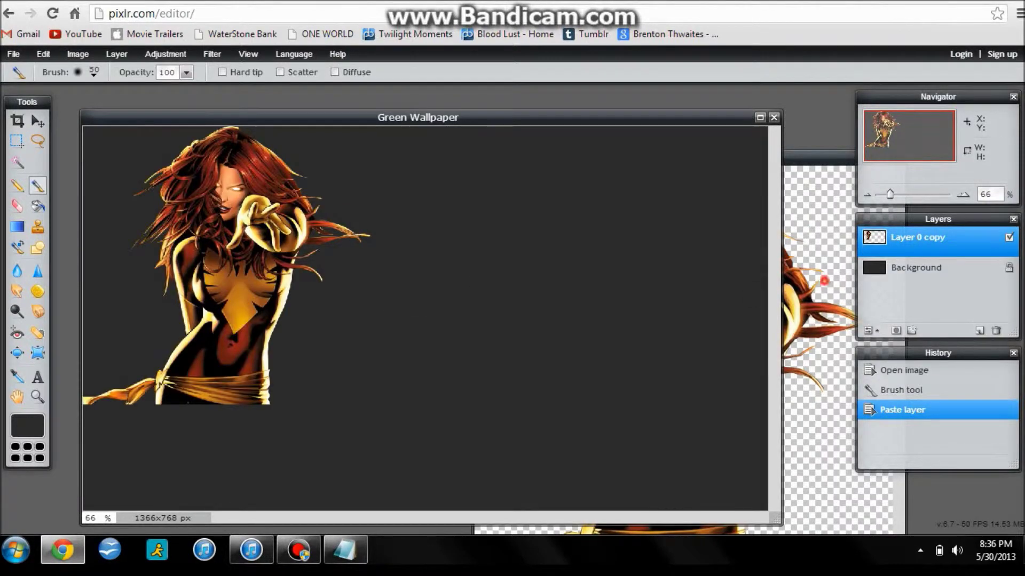
pyautogui.click(826, 282)
pyautogui.moveTo(745, 156); pyautogui.dragTo(623, 171)
pyautogui.click(774, 171)
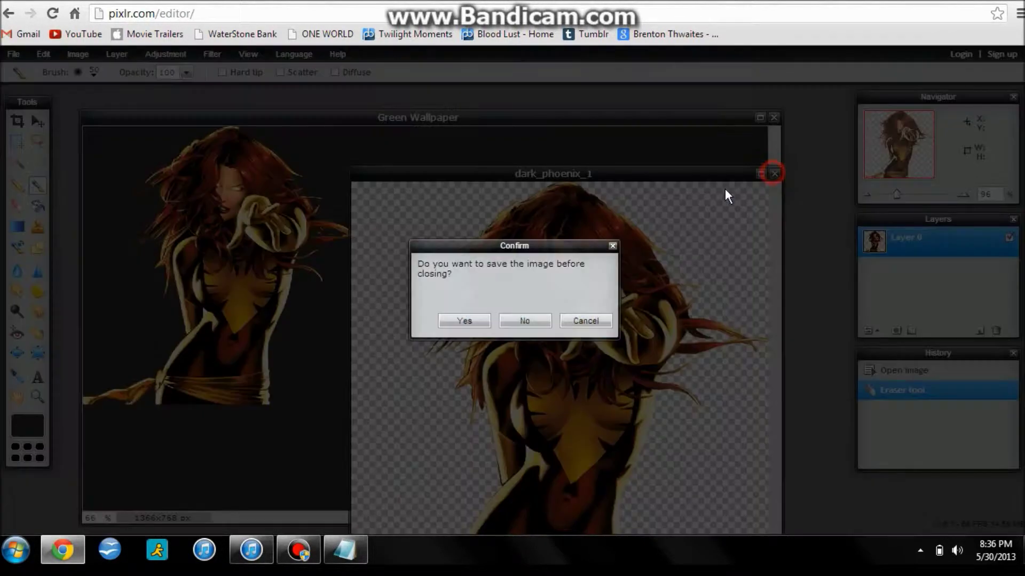
pyautogui.click(528, 320)
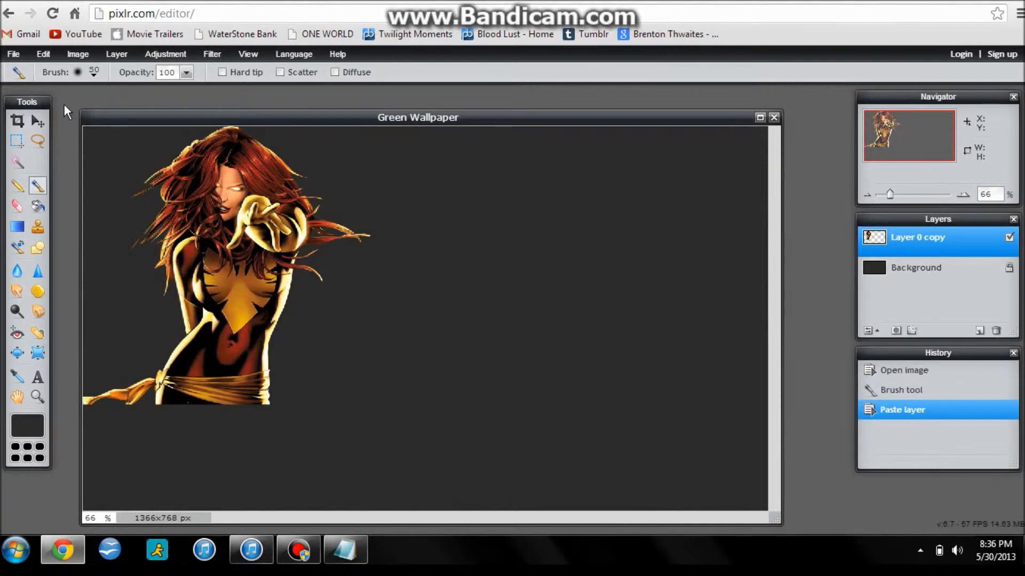
# Move the pasted figure to the lower-left corner of the wallpaper
pyautogui.click(38, 122)
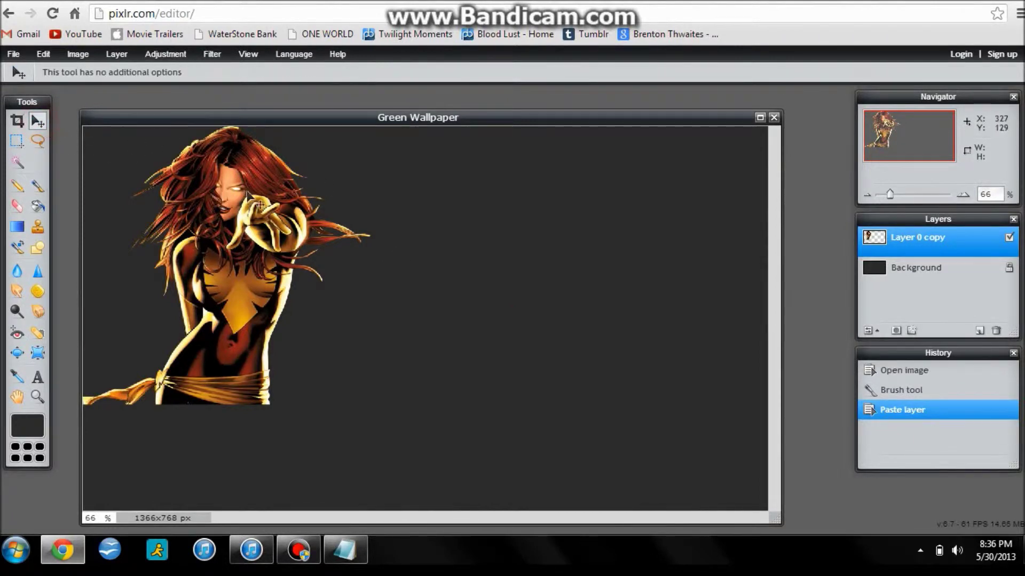
pyautogui.moveTo(263, 205); pyautogui.dragTo(202, 319)
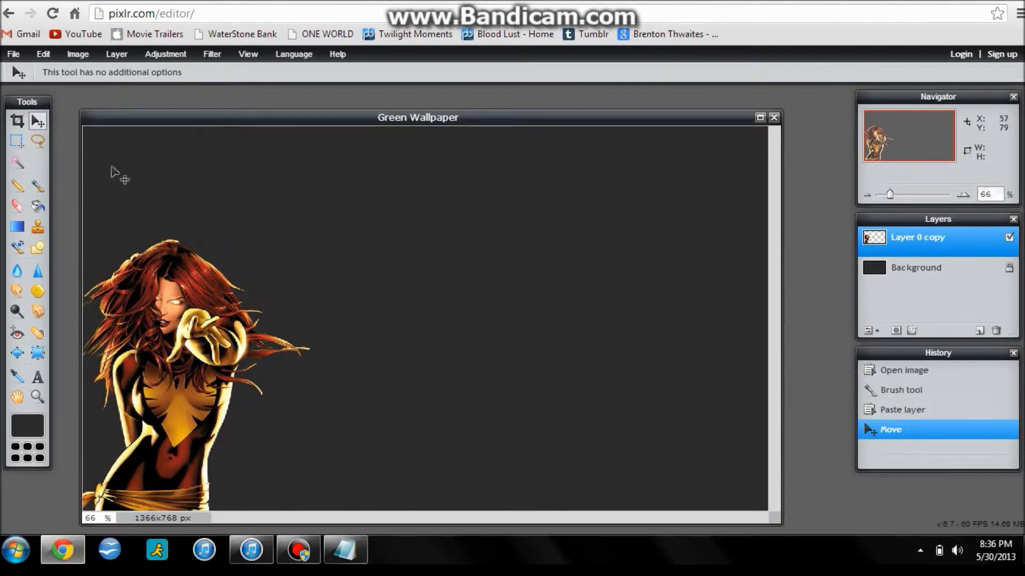
# Switch to Notepad and add the line "When resizing a picture you want to hold down the shift button!"
pyautogui.click(344, 550)
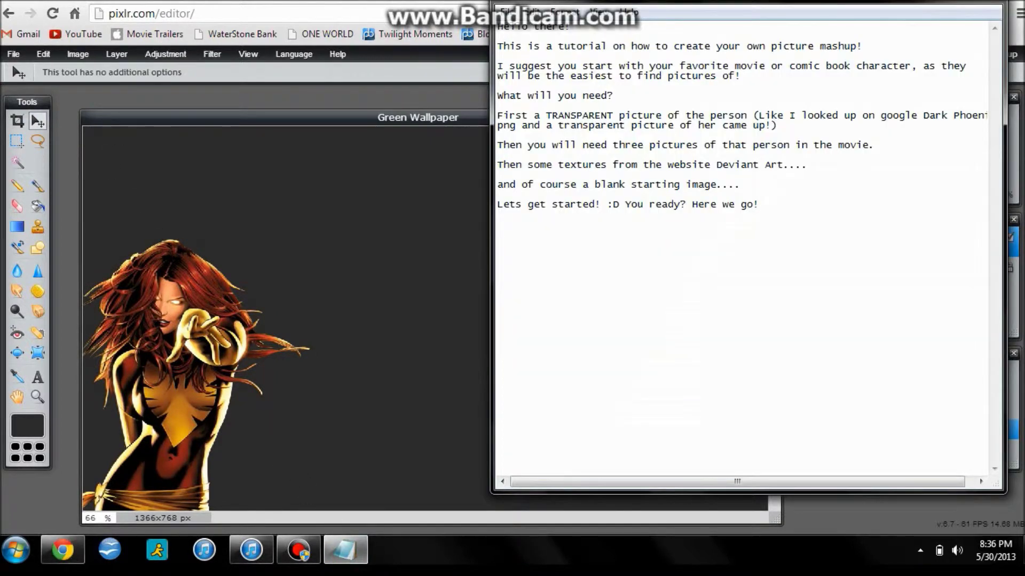
pyautogui.write('When resizing a picture you want to h')
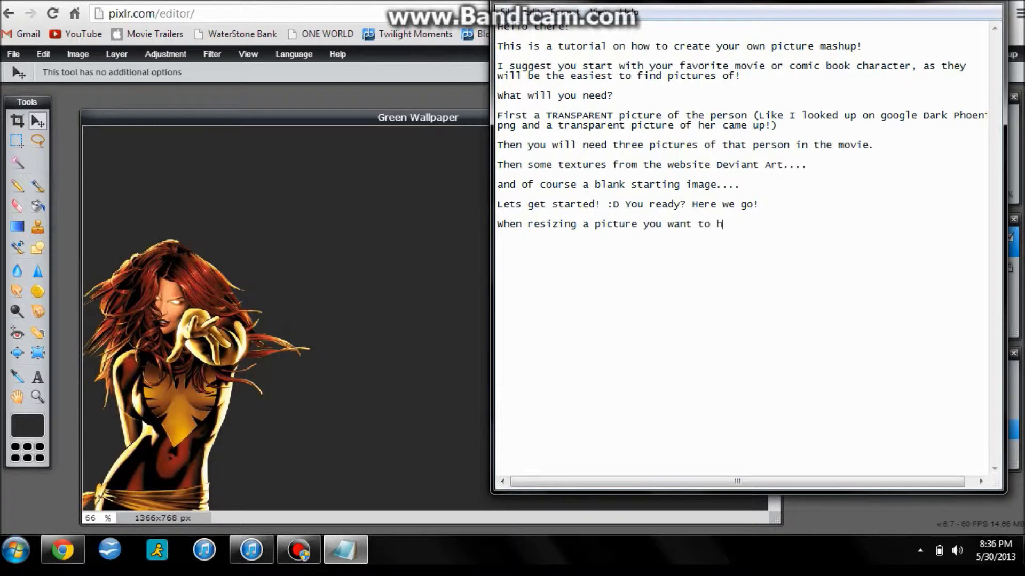
pyautogui.write('old down the shift button!')
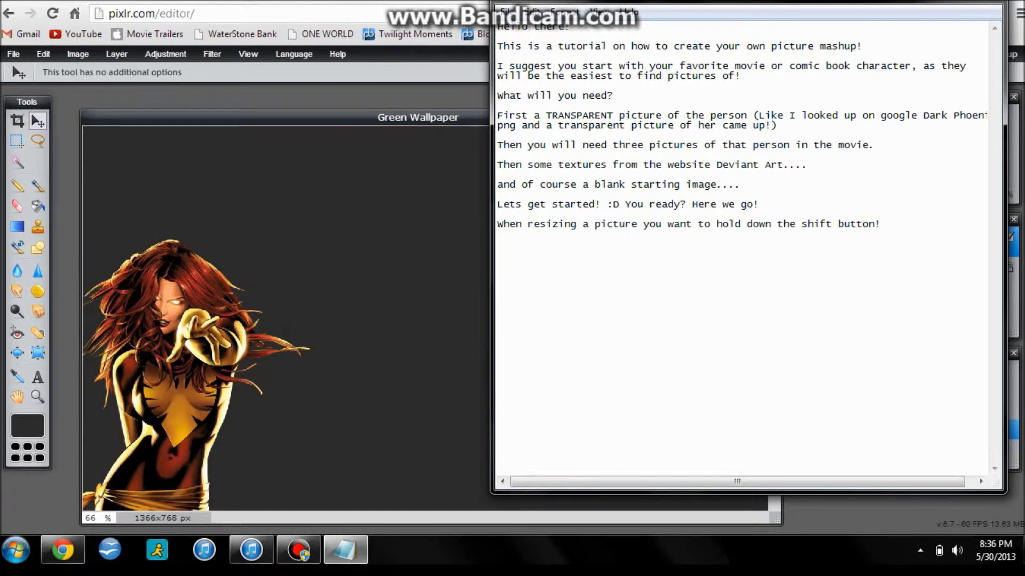
# Back in Pixlr, enlarge the figure proportionally with Free transform so it fills the wallpaper's height along its left edge
pyautogui.click(477, 244)
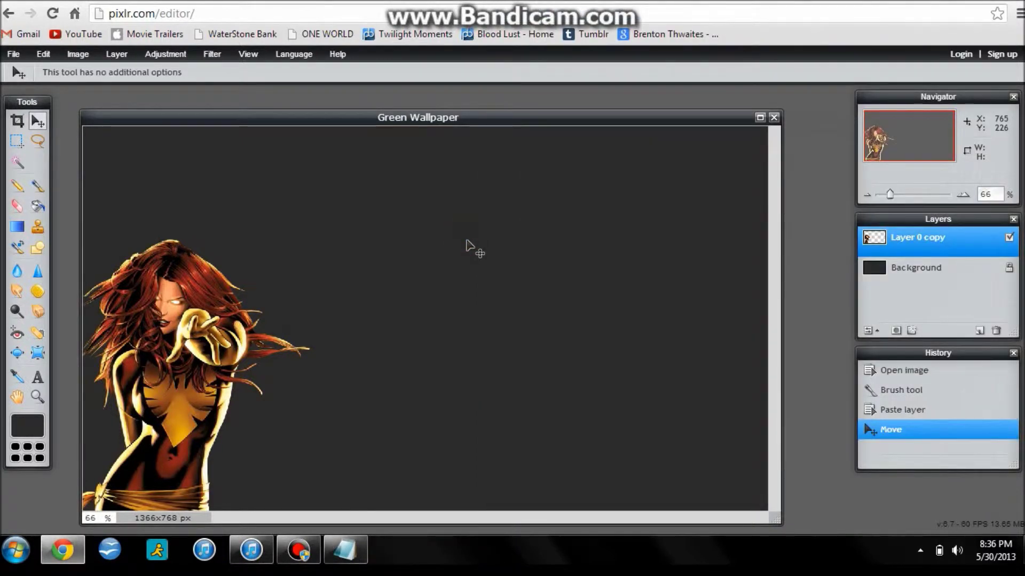
pyautogui.click(45, 54)
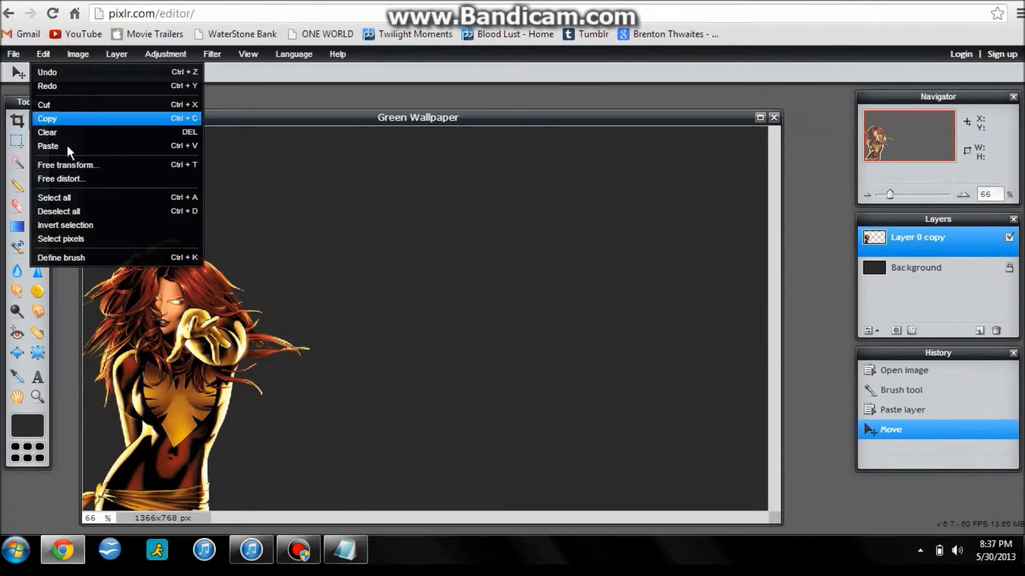
pyautogui.click(72, 164)
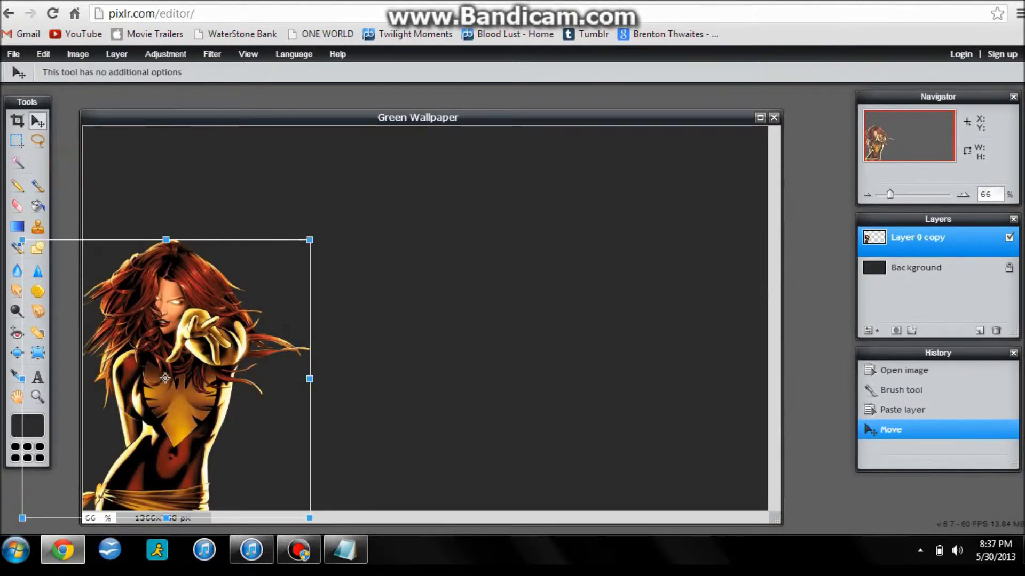
pyautogui.moveTo(310, 239); pyautogui.dragTo(371, 180)
pyautogui.moveTo(222, 321); pyautogui.dragTo(189, 264)
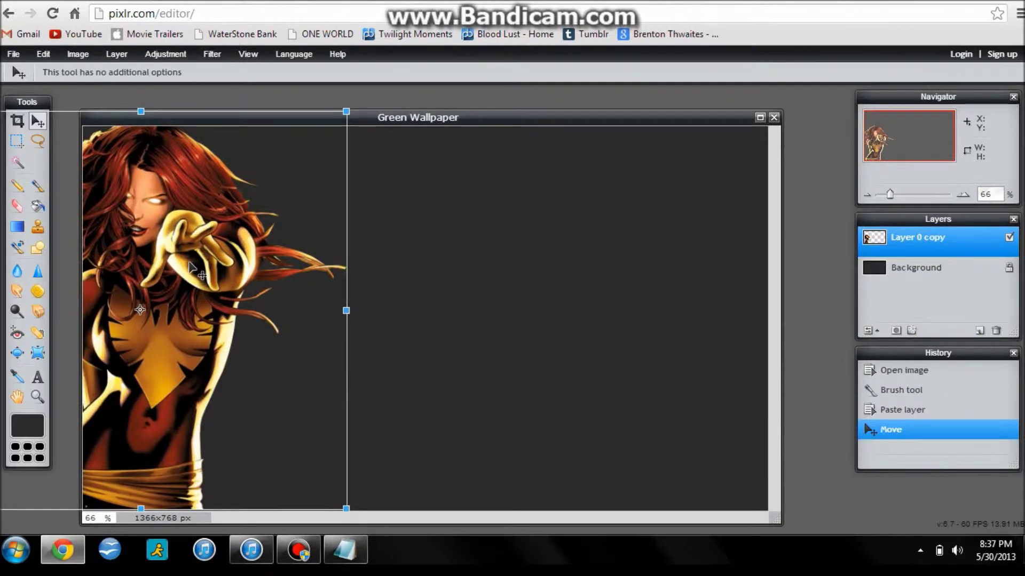
pyautogui.press('Return')
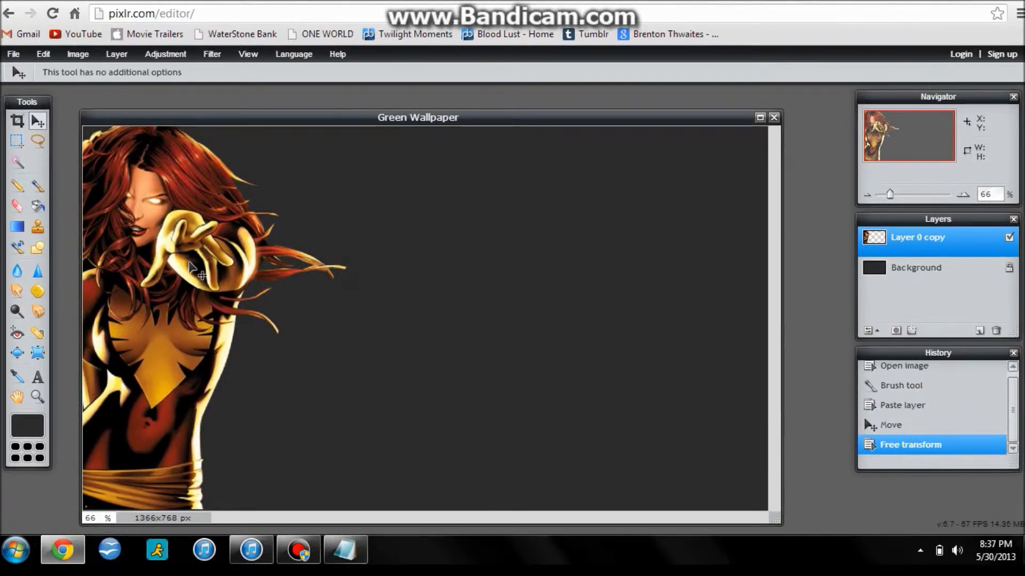
pyautogui.click(362, 567)
pyautogui.click(475, 332)
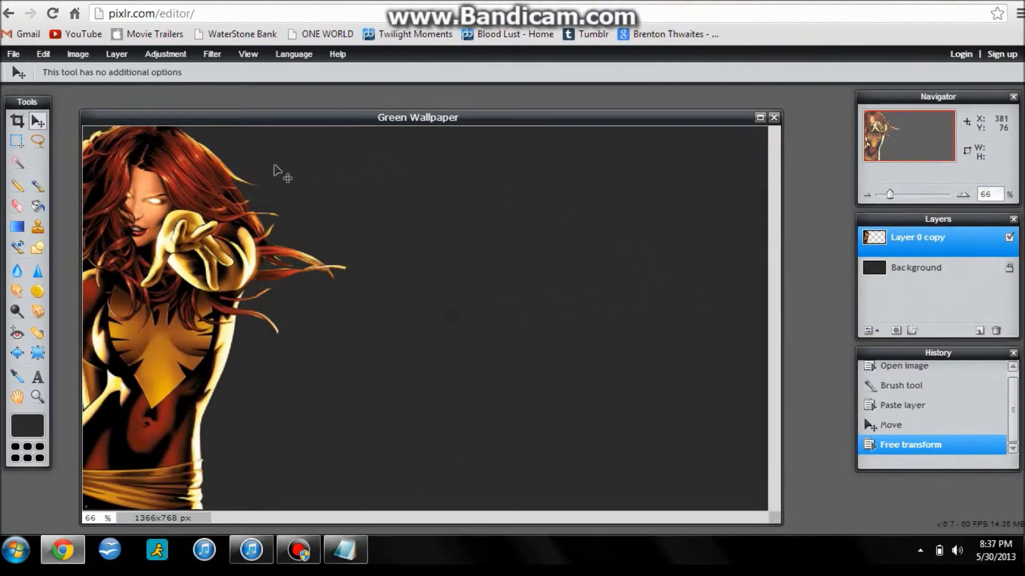
# Open x-men-3-the-last-stand-cyclops-jean-grey-phoenix-famke-janssen from the Pictures library and unlock its background layer
pyautogui.click(17, 55)
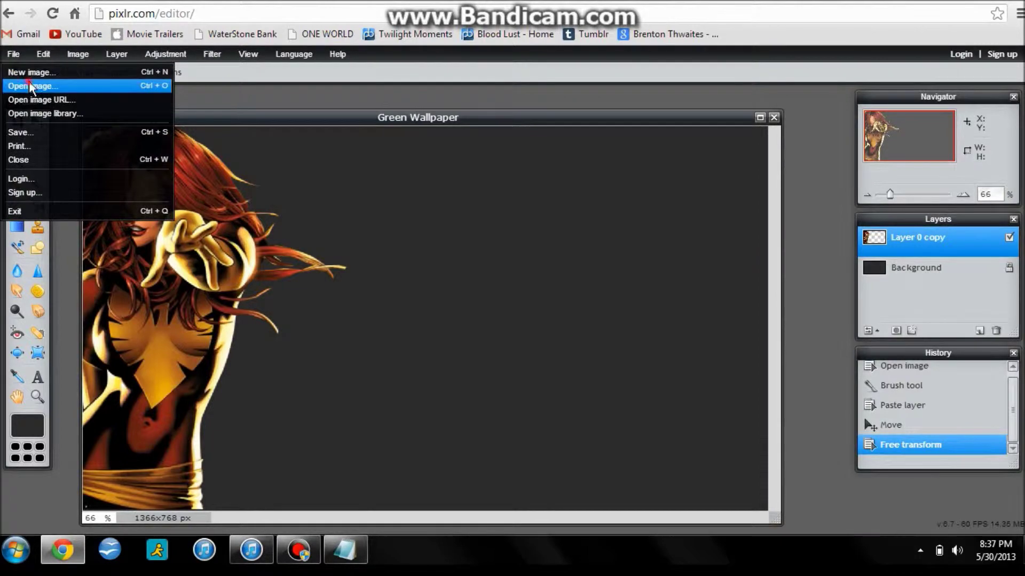
pyautogui.click(31, 86)
pyautogui.click(72, 197)
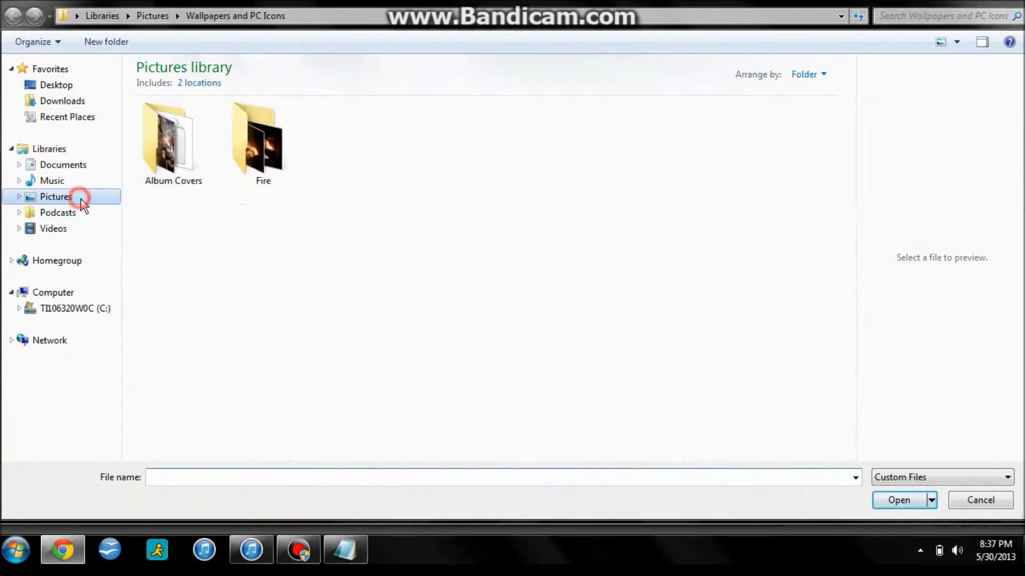
pyautogui.moveTo(850, 210); pyautogui.dragTo(854, 314)
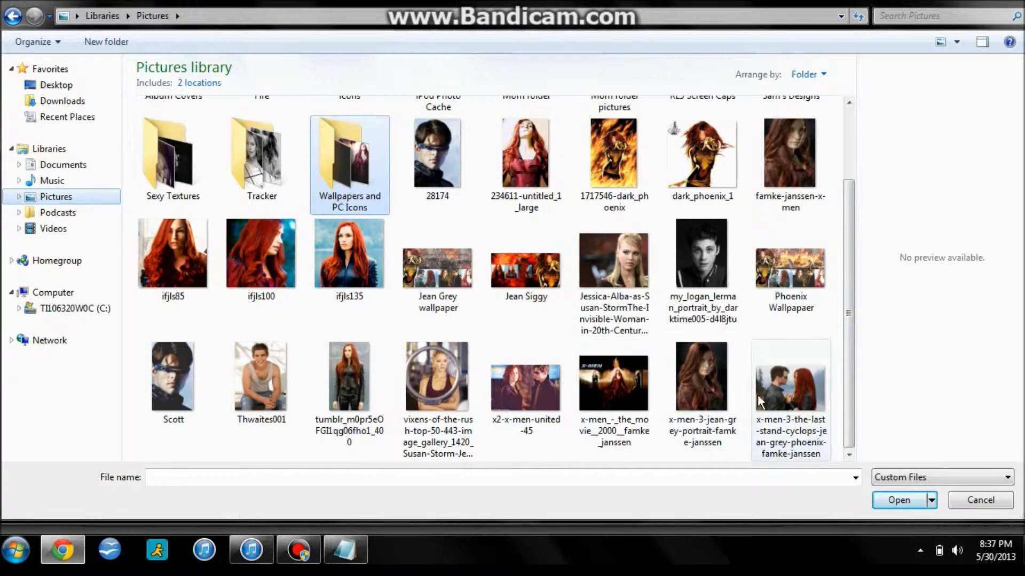
pyautogui.doubleClick(775, 400)
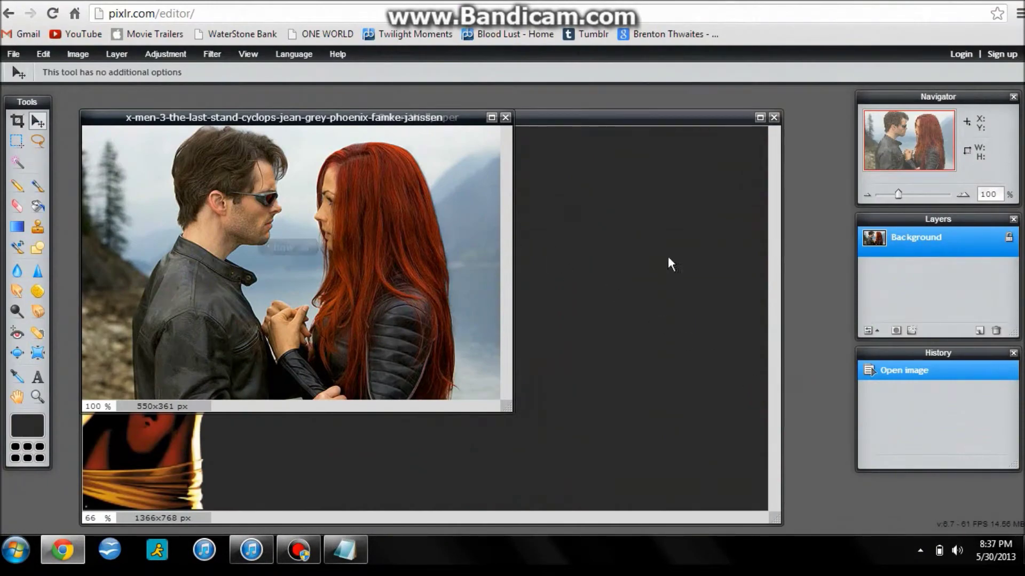
pyautogui.doubleClick(1009, 241)
# Switch to Notepad and add the line "double click that lock to unlock the picture!"
pyautogui.click(345, 550)
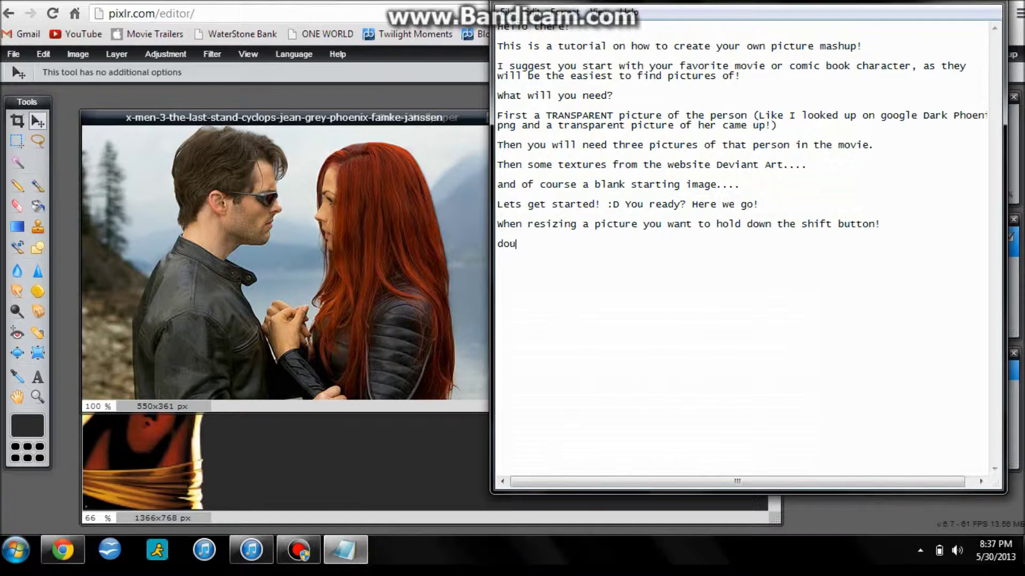
pyautogui.write('double click that lock to ')
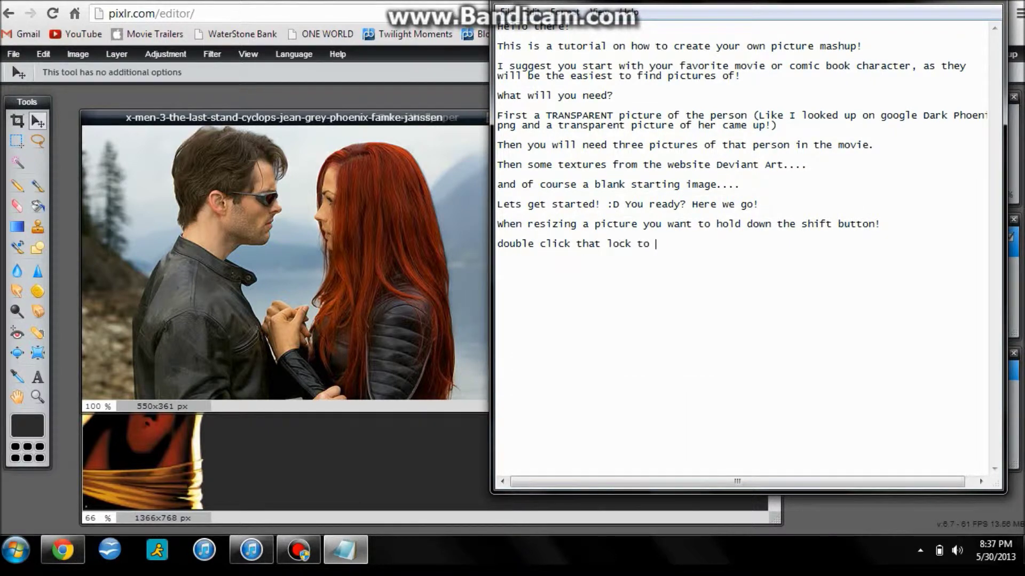
pyautogui.write('unlock the picture!')
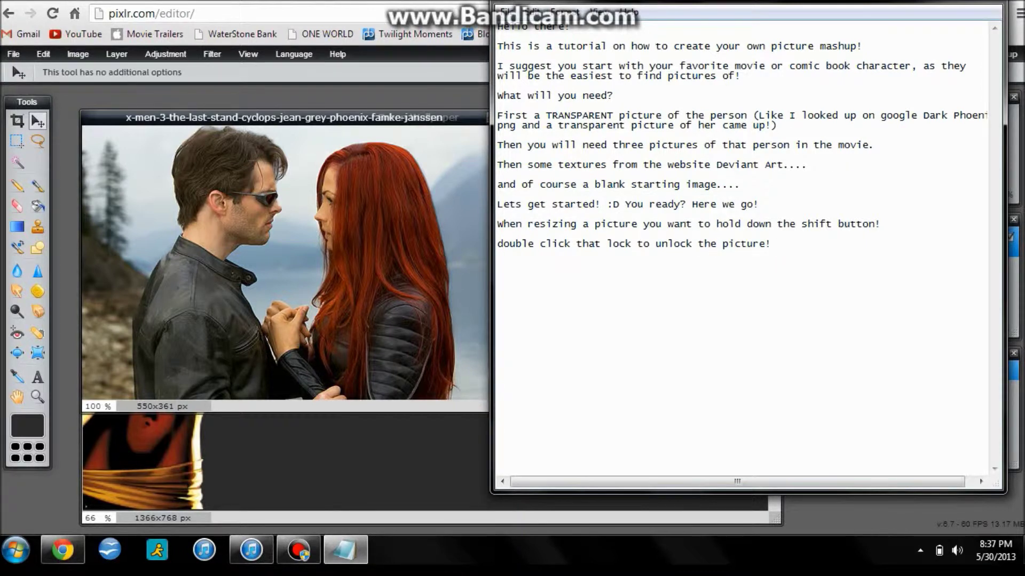
# Back in Pixlr, shift the couple picture's window aside and copy its unlocked layer into Green Wallpaper
pyautogui.click(332, 157)
pyautogui.moveTo(338, 119); pyautogui.dragTo(656, 208)
pyautogui.moveTo(870, 240); pyautogui.dragTo(266, 346)
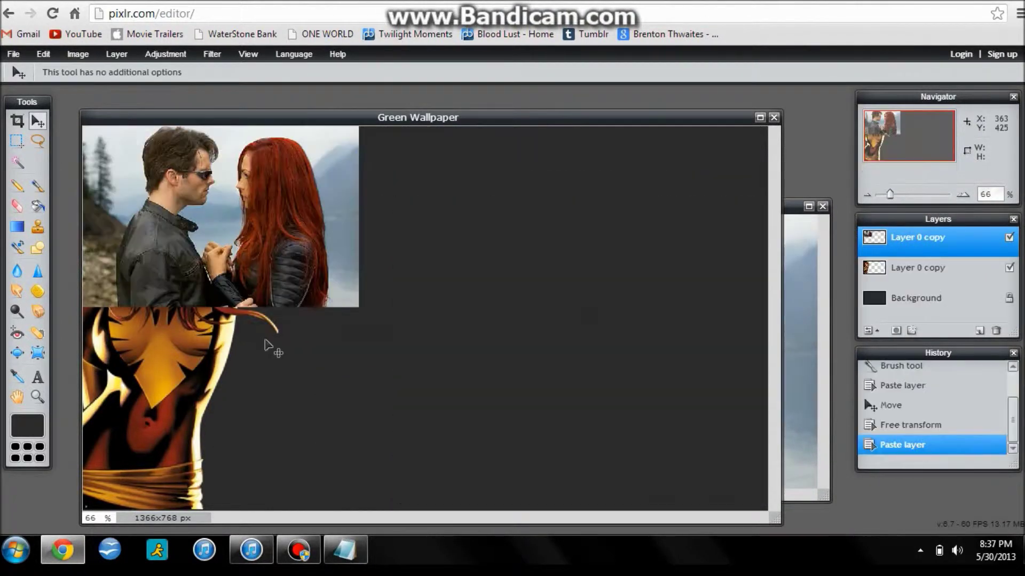
# Place the couple picture at the wallpaper's bottom edge beside the figure and reorder its layer beneath the figure layer
pyautogui.moveTo(233, 235); pyautogui.dragTo(349, 447)
pyautogui.moveTo(934, 242); pyautogui.dragTo(937, 284)
pyautogui.moveTo(332, 399); pyautogui.dragTo(302, 389)
pyautogui.moveTo(303, 389); pyautogui.dragTo(303, 391)
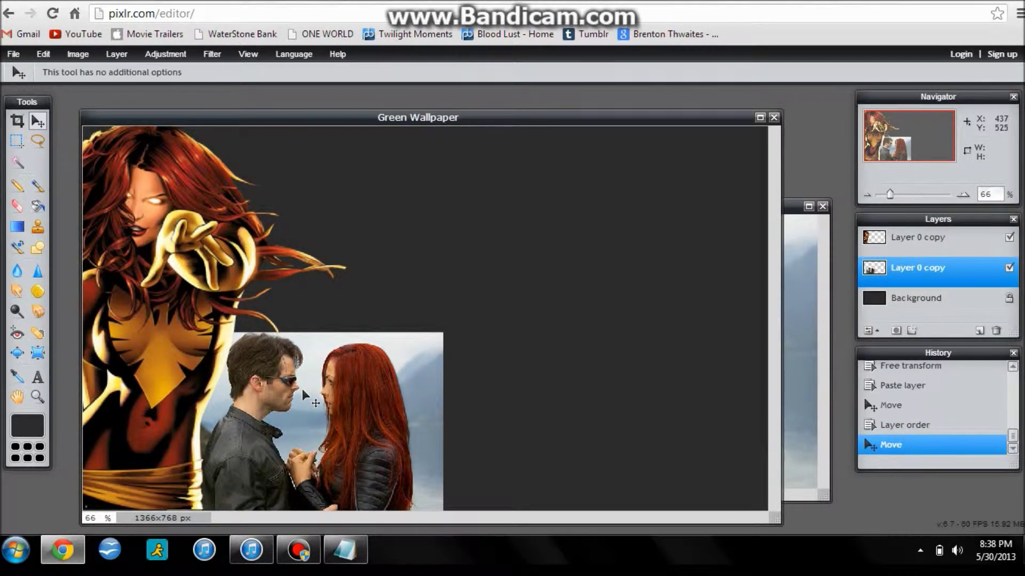
# Move the Green Wallpaper window up and right, and close the source couple picture
pyautogui.click(491, 123)
pyautogui.moveTo(499, 119); pyautogui.dragTo(519, 96)
pyautogui.click(810, 286)
pyautogui.click(821, 203)
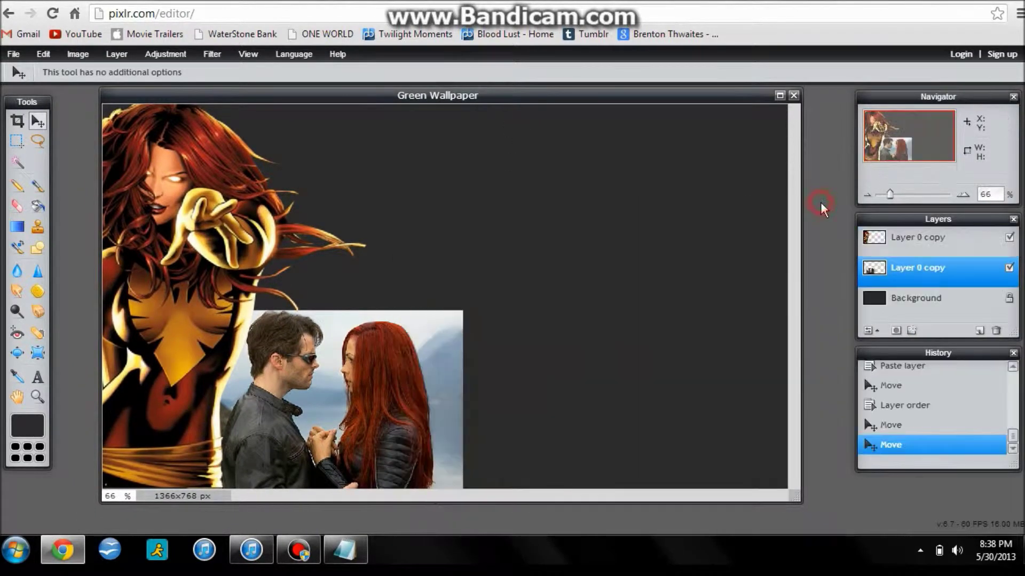
# Add the line "Time for some curves just to make the two pictures pretty!" in Notepad and return to Pixlr
pyautogui.click(346, 551)
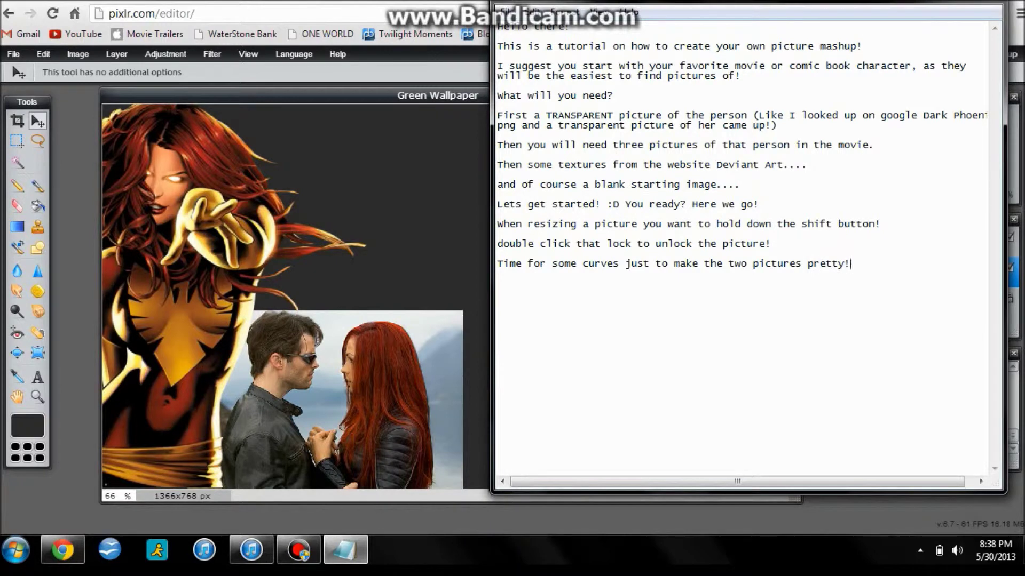
pyautogui.click(331, 352)
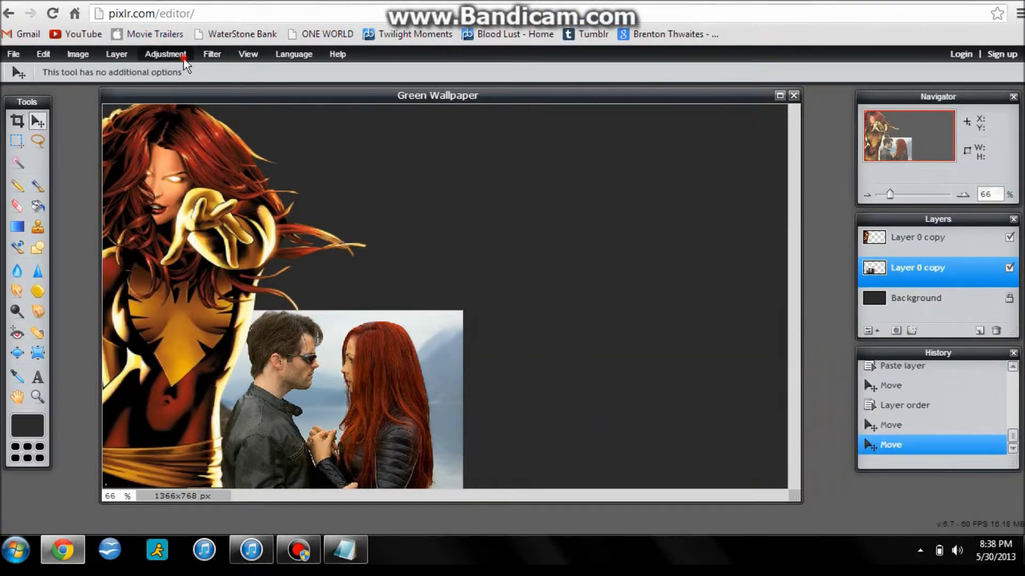
# Apply Curves to the couple picture layer using the Chillauto preset with the RGB curve's midpoint raised slightly
pyautogui.click(167, 53)
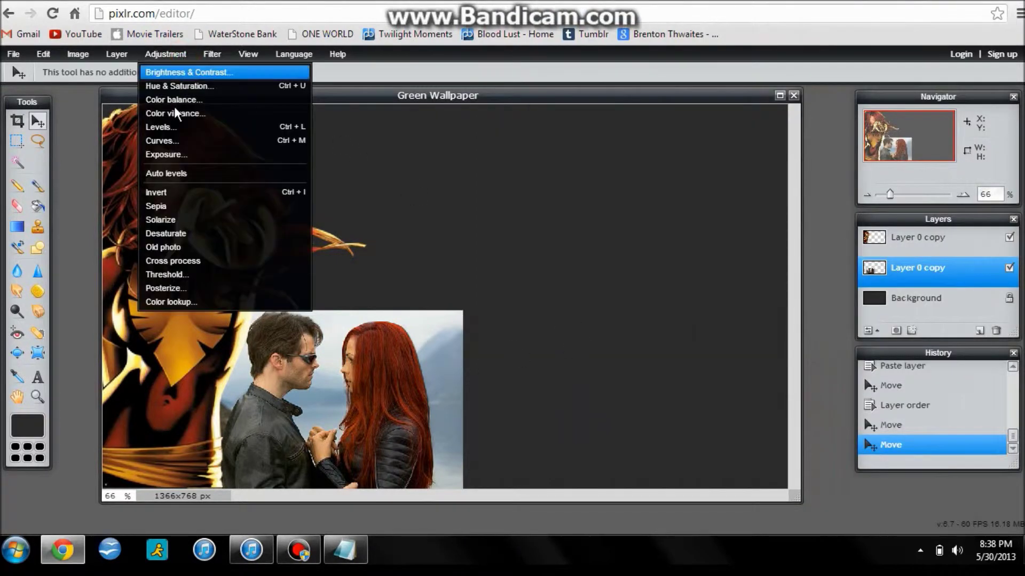
pyautogui.click(172, 142)
pyautogui.click(538, 198)
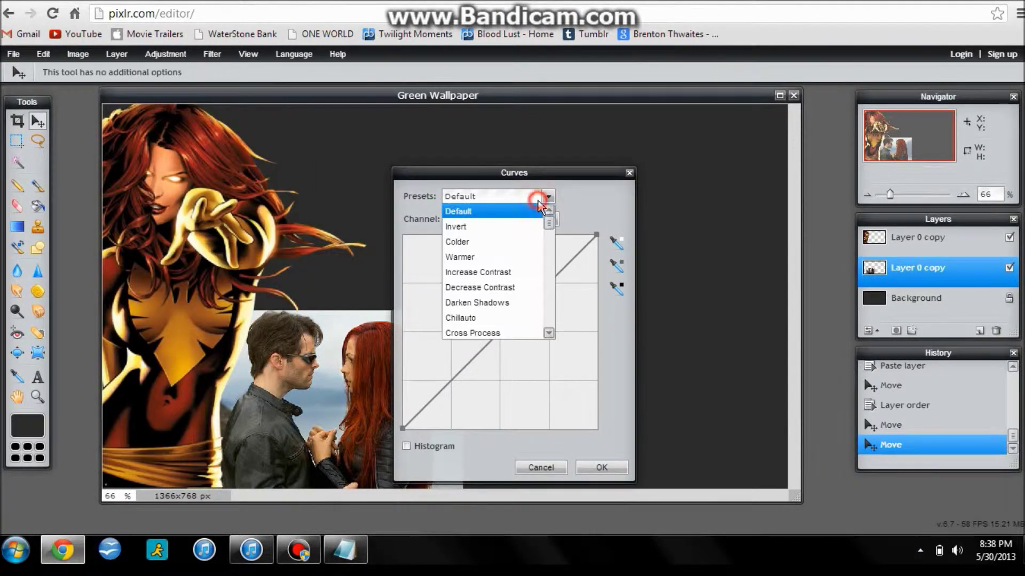
pyautogui.click(478, 320)
pyautogui.moveTo(524, 308); pyautogui.dragTo(519, 305)
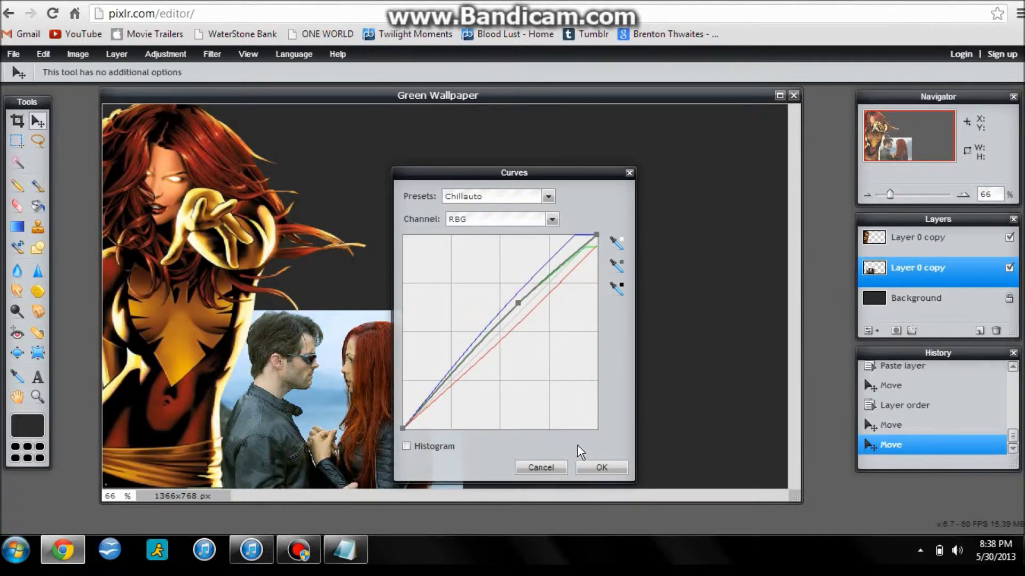
pyautogui.click(602, 470)
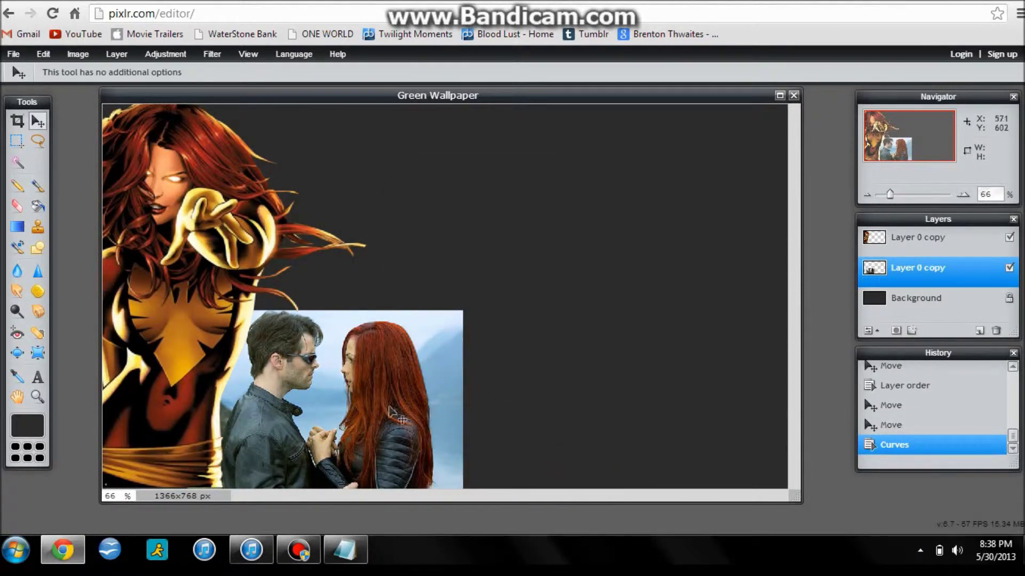
# Apply Curves to the Dark Phoenix figure layer with the Chillauto preset and a slightly raised RGB curve midpoint
pyautogui.click(897, 238)
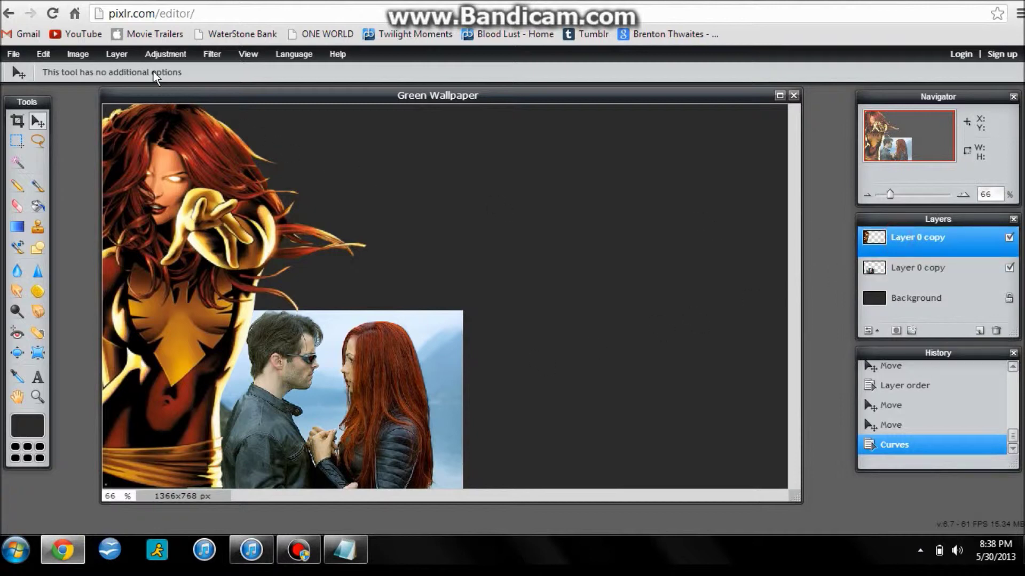
pyautogui.click(149, 56)
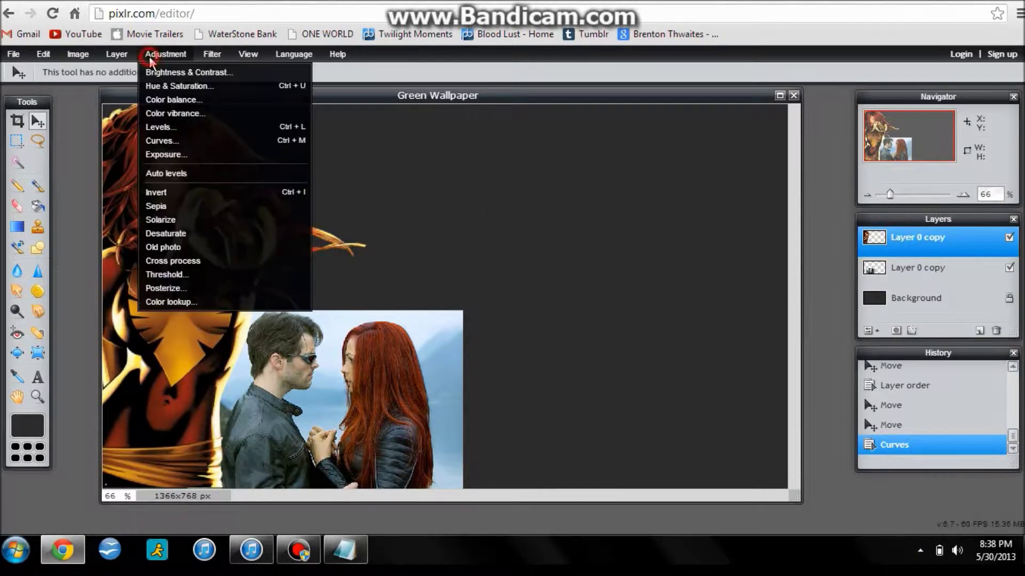
pyautogui.click(171, 142)
pyautogui.click(474, 196)
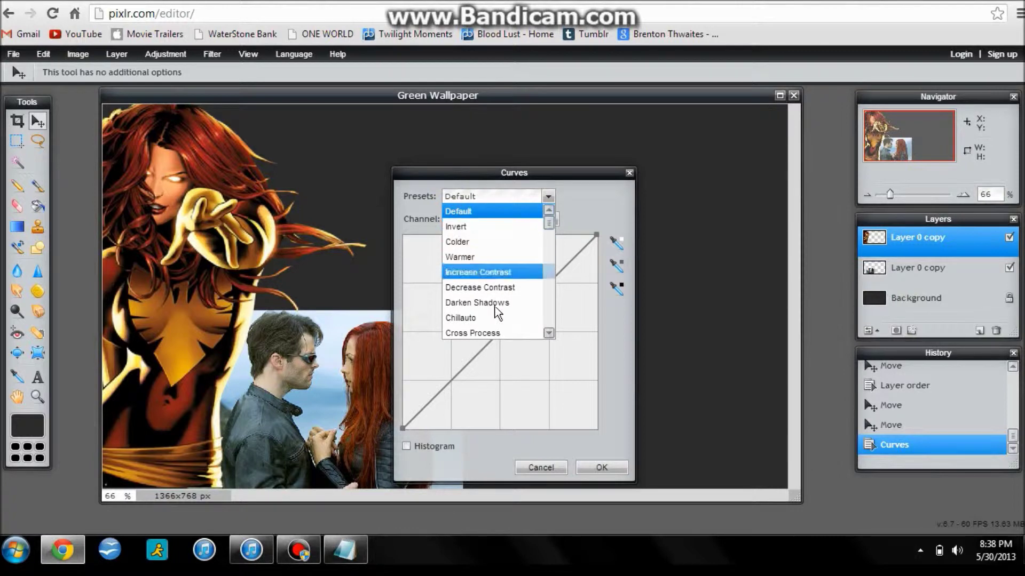
pyautogui.click(493, 318)
pyautogui.moveTo(524, 313); pyautogui.dragTo(520, 302)
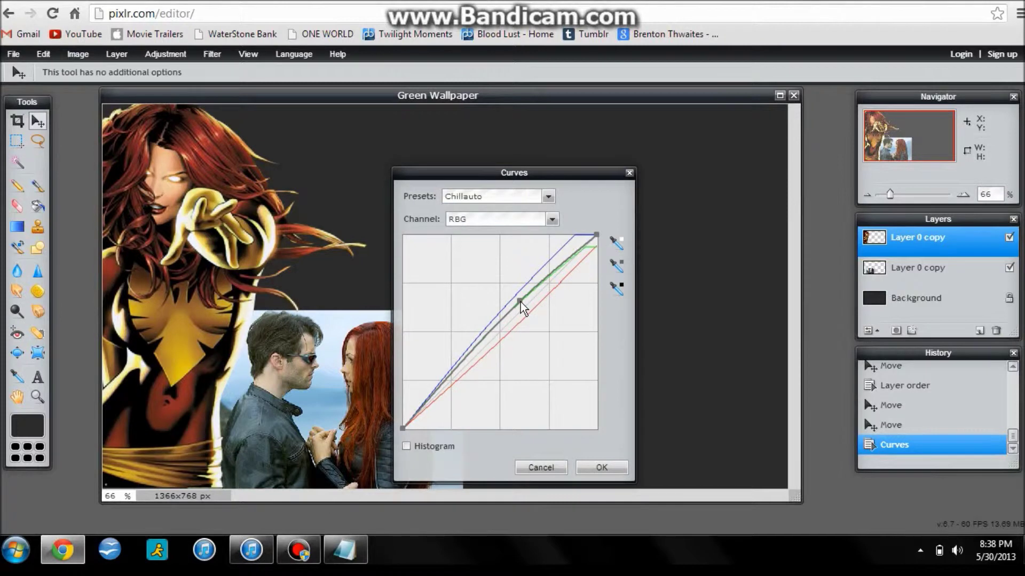
pyautogui.moveTo(520, 302); pyautogui.dragTo(520, 303)
pyautogui.click(603, 468)
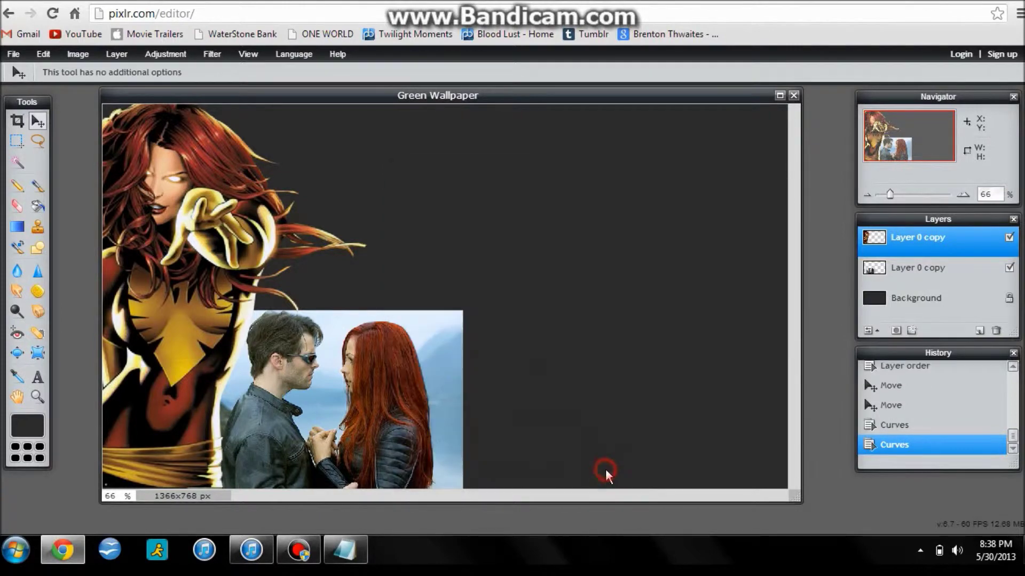
# Open x2-x-men-united-45 from the Pictures library and move its window clear of the wallpaper's figure and couple picture
pyautogui.click(13, 54)
pyautogui.click(27, 87)
pyautogui.moveTo(847, 206); pyautogui.dragTo(850, 320)
pyautogui.doubleClick(545, 390)
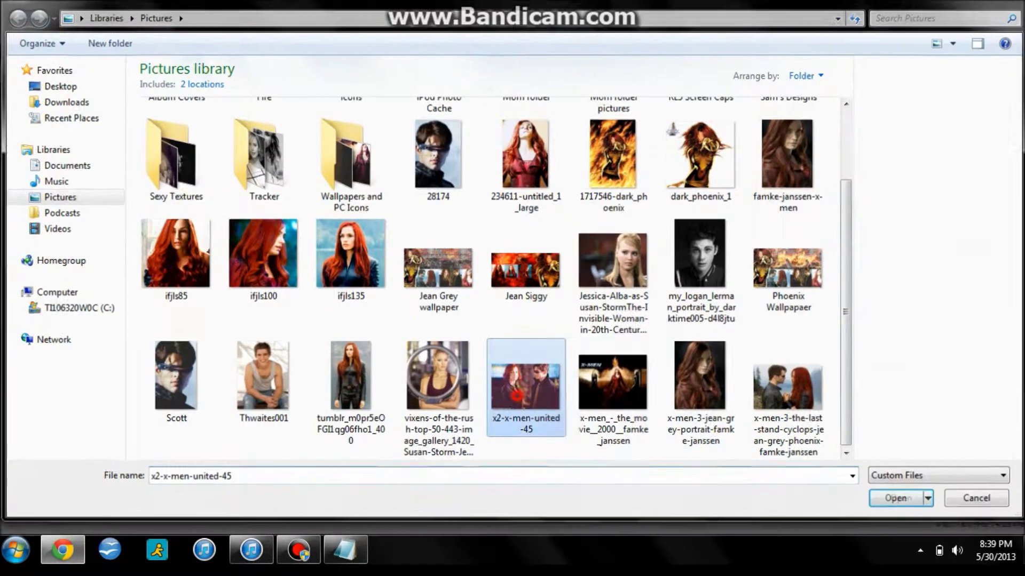
pyautogui.moveTo(308, 115); pyautogui.dragTo(777, 363)
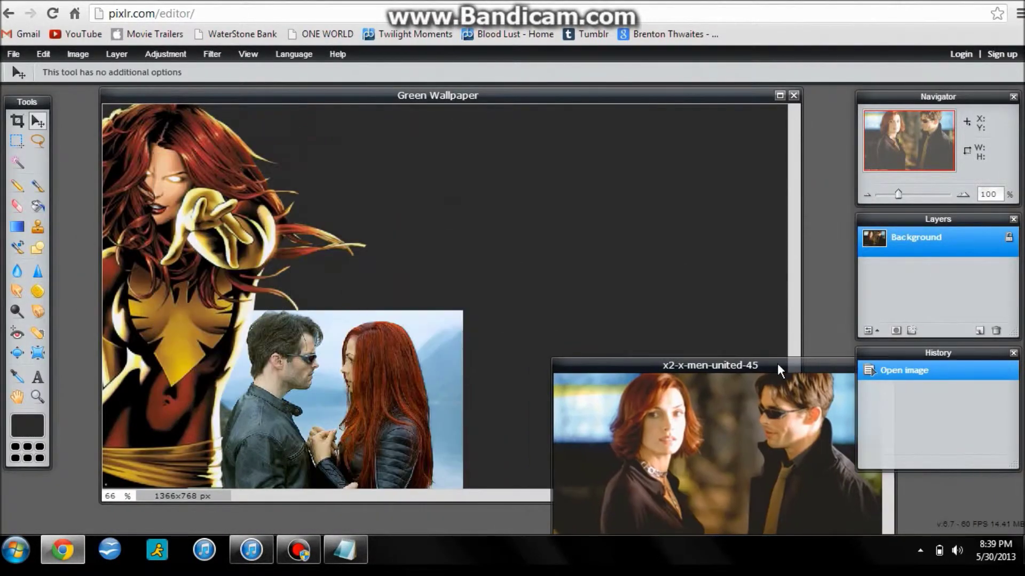
# Unlock and copy x2-x-men-united-45 into Green Wallpaper, place it at the bottom right of the couple picture, and close the source image
pyautogui.moveTo(1009, 235); pyautogui.dragTo(535, 326)
pyautogui.moveTo(255, 184); pyautogui.dragTo(602, 441)
pyautogui.moveTo(817, 367); pyautogui.dragTo(587, 284)
pyautogui.click(661, 279)
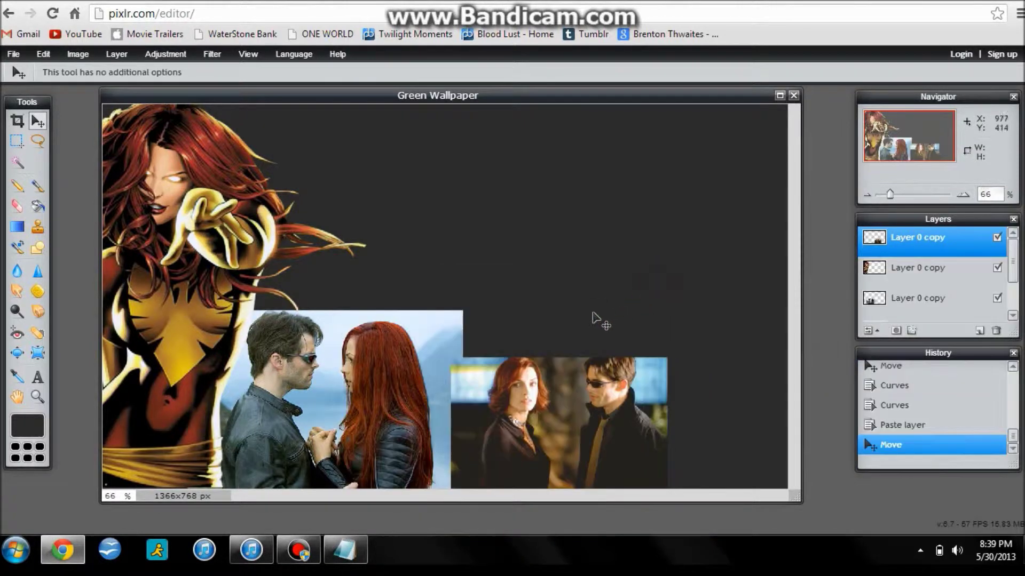
# Enlarge the second couple picture proportionally with Free transform to match the first one's height, slightly overlapping its right edge
pyautogui.click(78, 53)
pyautogui.click(53, 56)
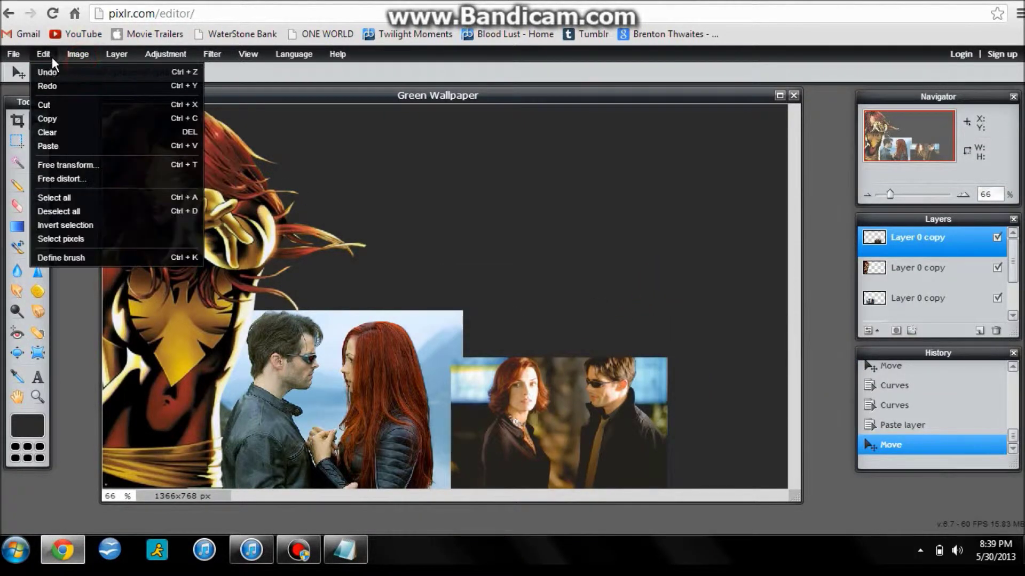
pyautogui.click(78, 165)
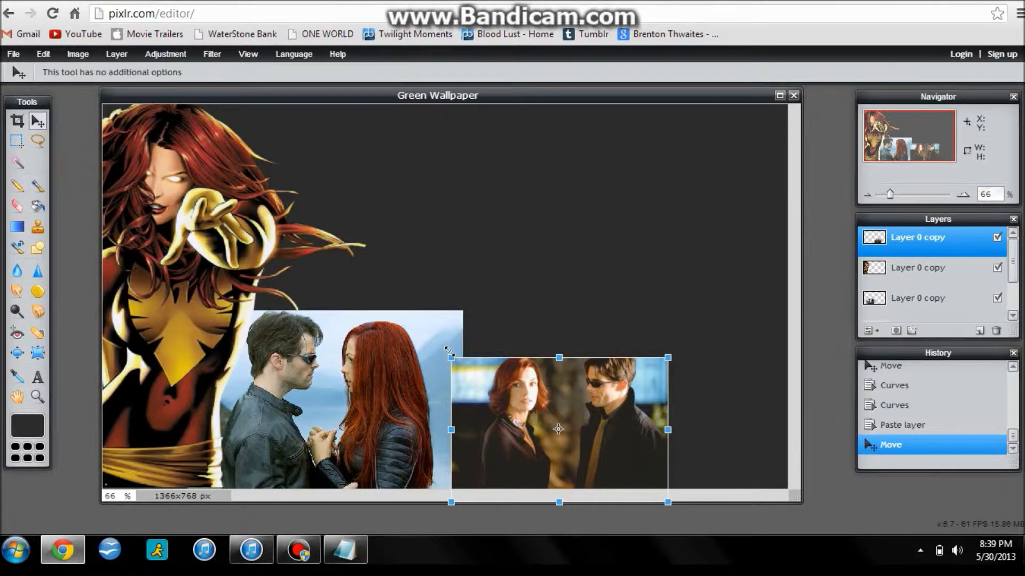
pyautogui.moveTo(450, 352); pyautogui.dragTo(409, 327)
pyautogui.moveTo(483, 373); pyautogui.dragTo(499, 356)
pyautogui.moveTo(436, 316); pyautogui.dragTo(437, 310)
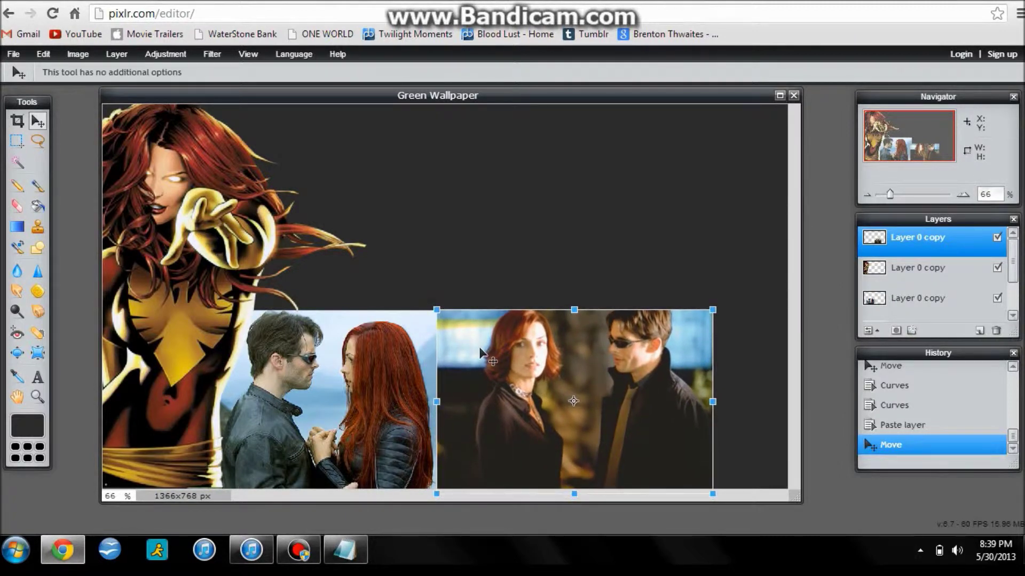
pyautogui.press('Return')
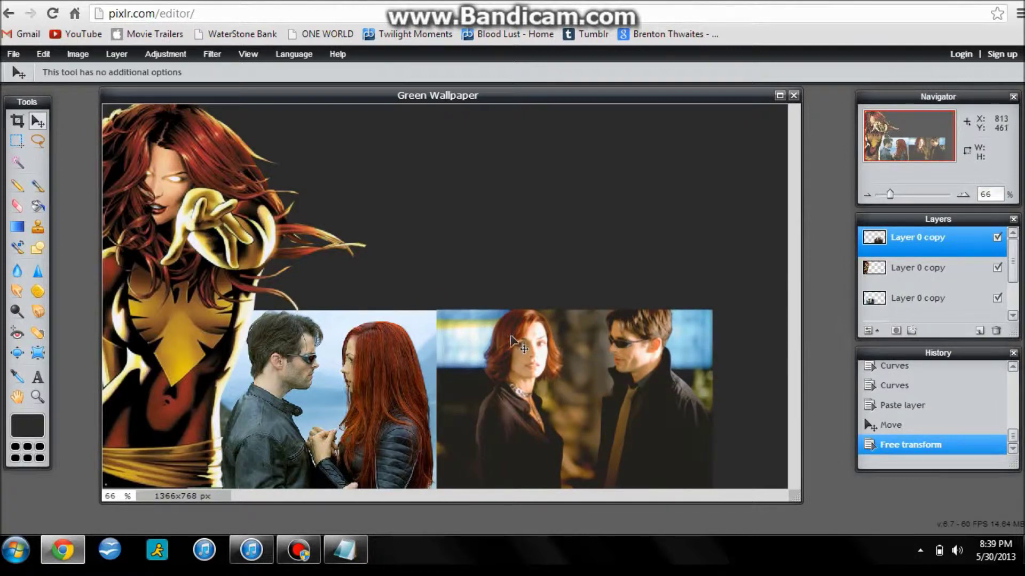
# Show the layer settings and set the second couple picture's blend mode to Lighten
pyautogui.click(869, 331)
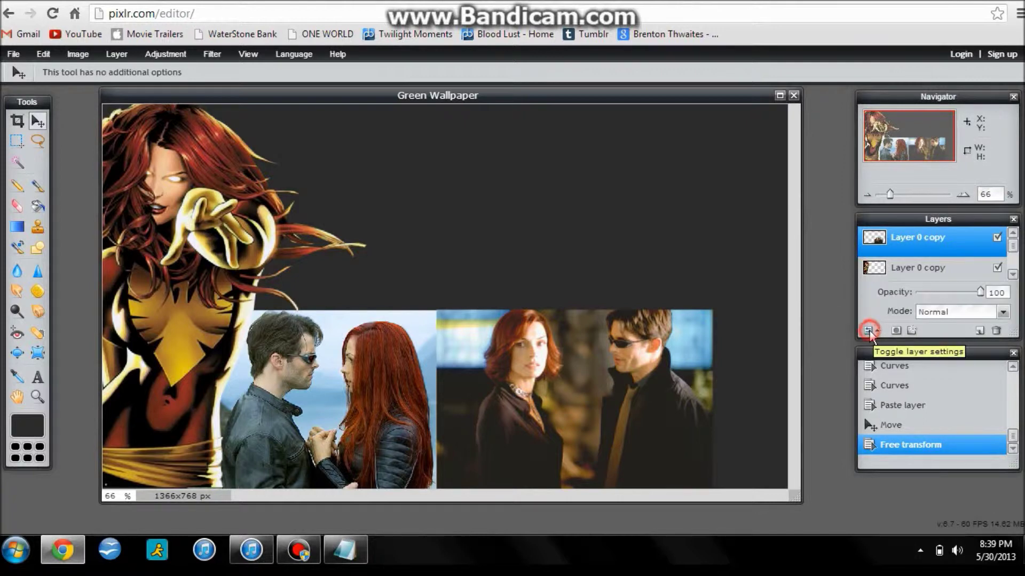
pyautogui.click(947, 314)
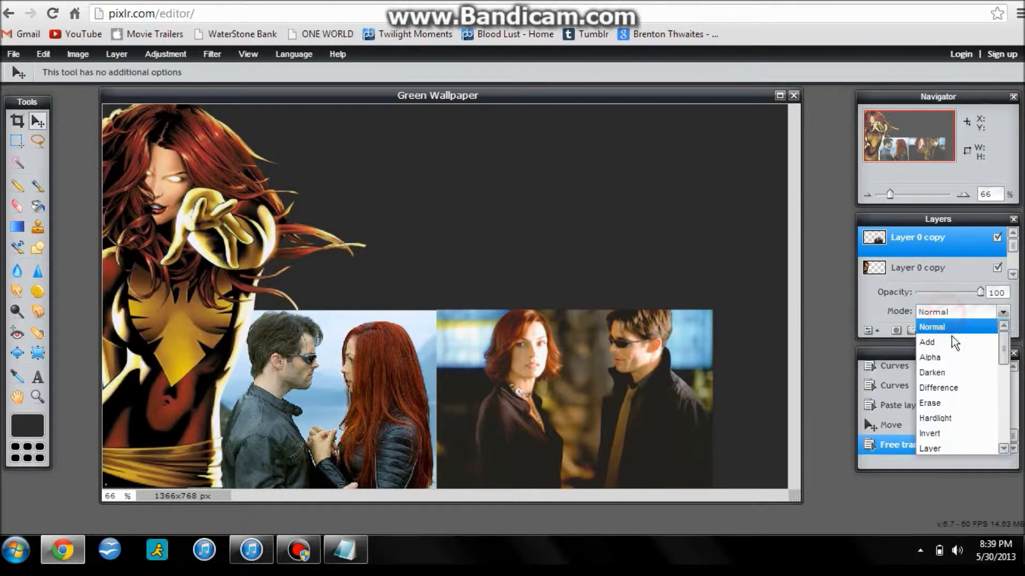
pyautogui.scroll(-1, 949, 439)
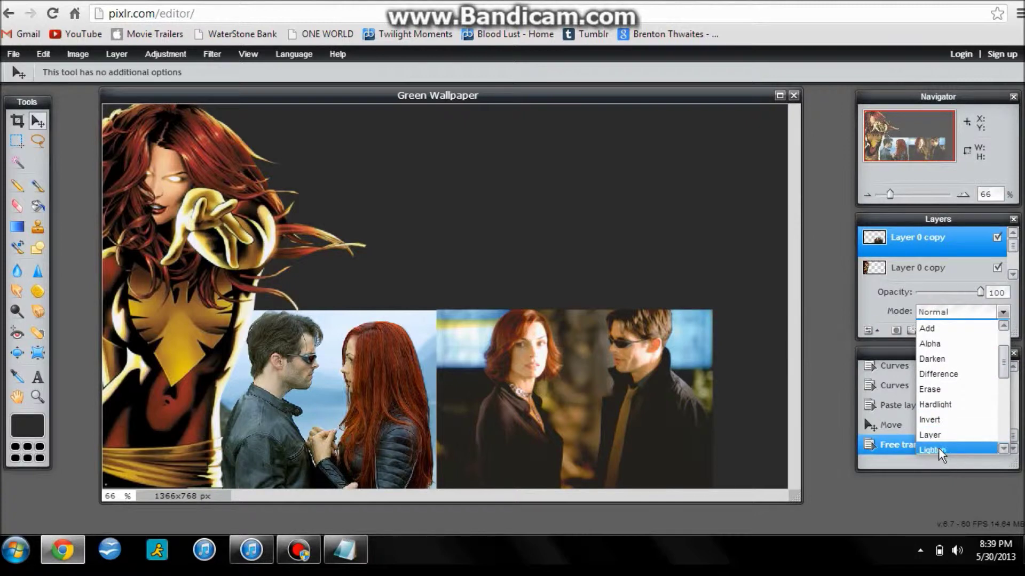
pyautogui.click(937, 449)
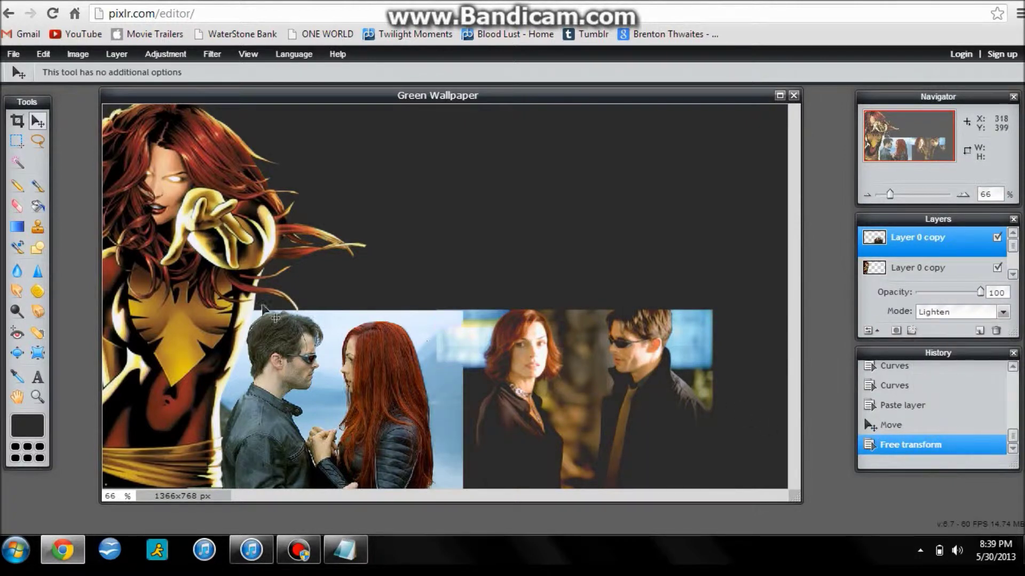
# Choose the Eraser with the soft round size 50 brush
pyautogui.click(18, 206)
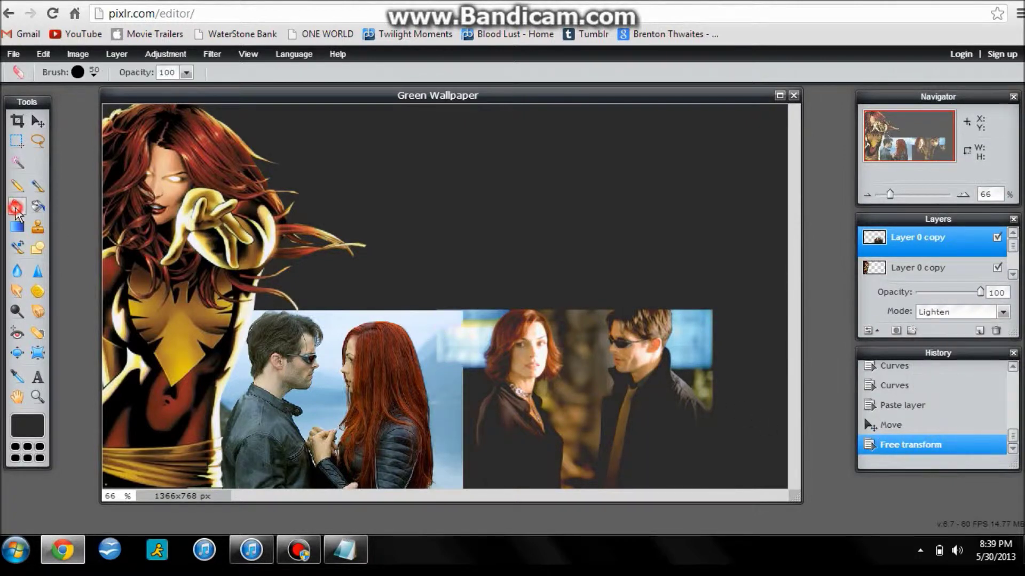
pyautogui.click(80, 74)
pyautogui.click(212, 142)
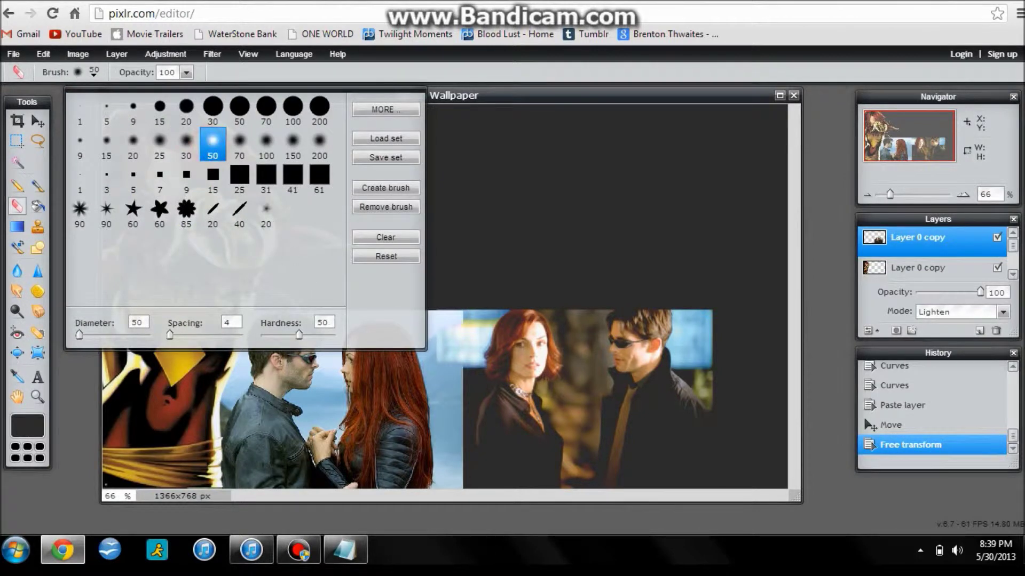
pyautogui.click(849, 210)
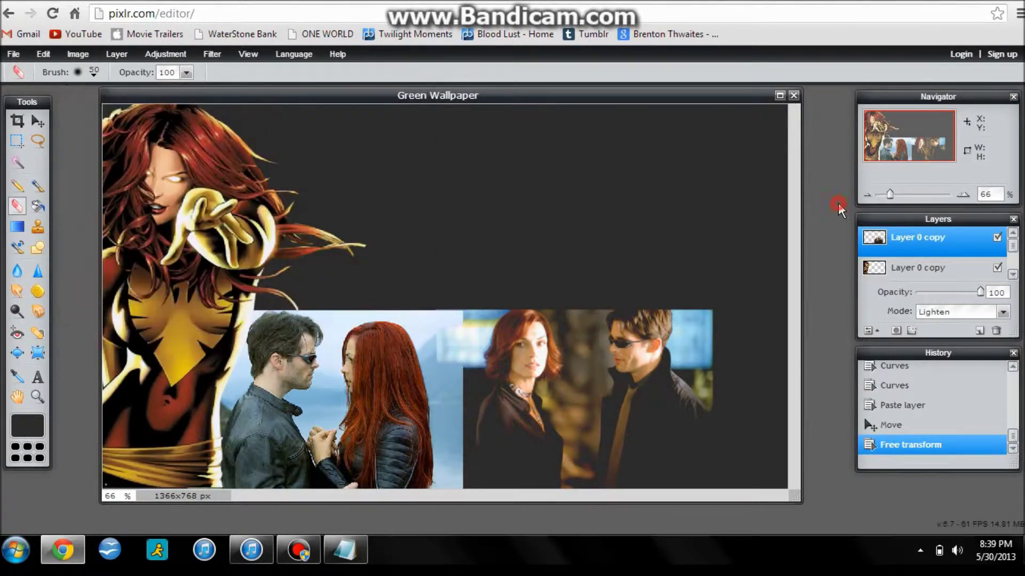
# Soften the second couple picture's left edge with the Eraser where it overlaps the first couple picture
pyautogui.moveTo(427, 309)
pyautogui.mouseDown()
pyautogui.moveTo(435, 305)
pyautogui.moveTo(437, 359)
pyautogui.moveTo(435, 326)
pyautogui.mouseUp()
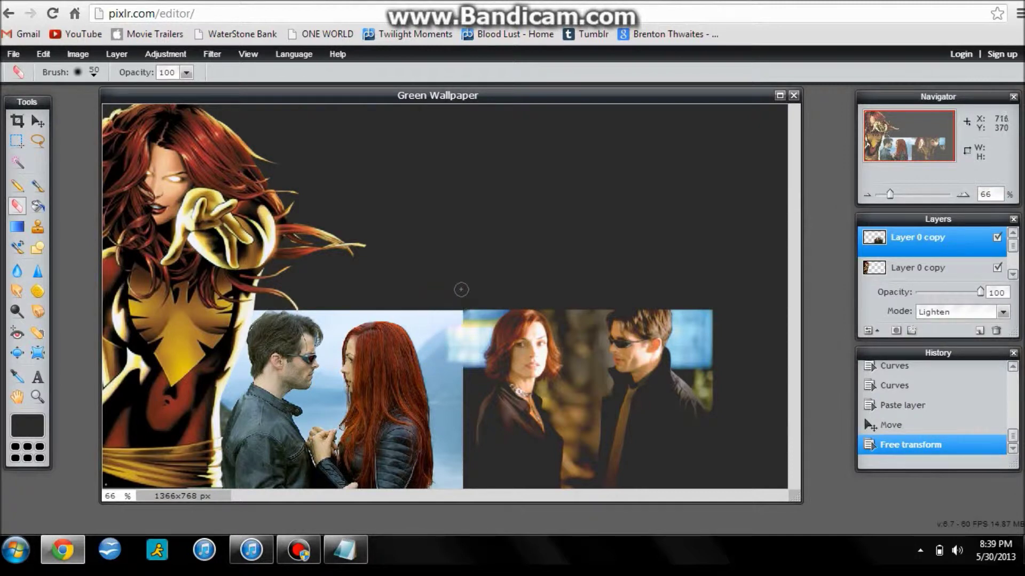
pyautogui.moveTo(447, 317); pyautogui.dragTo(447, 363)
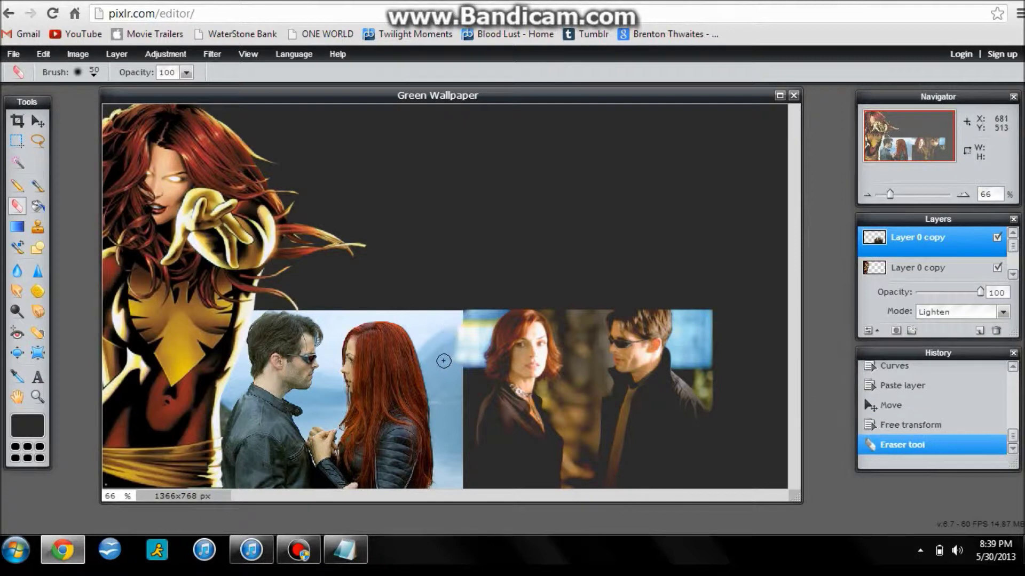
pyautogui.click(893, 425)
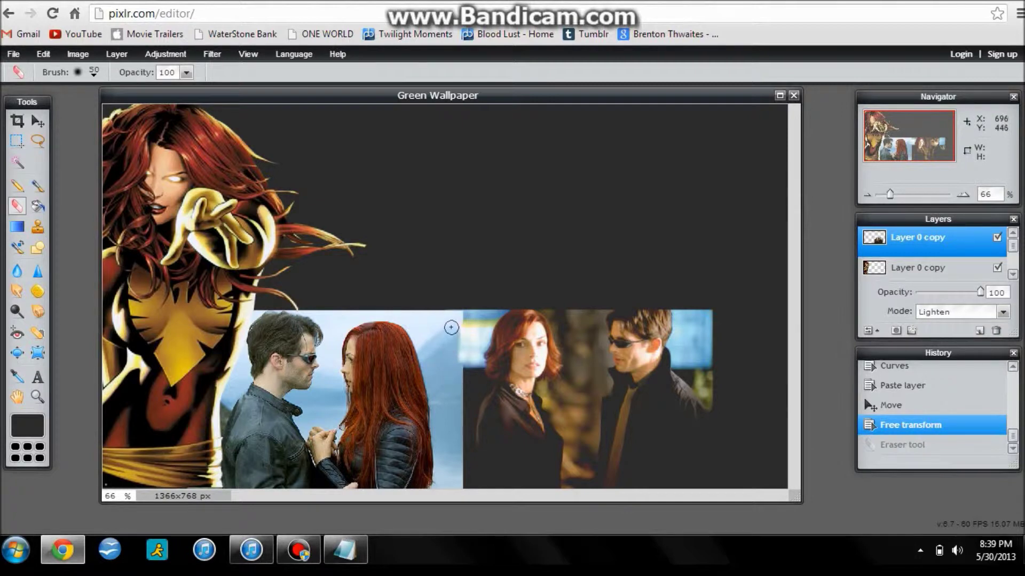
pyautogui.click(902, 444)
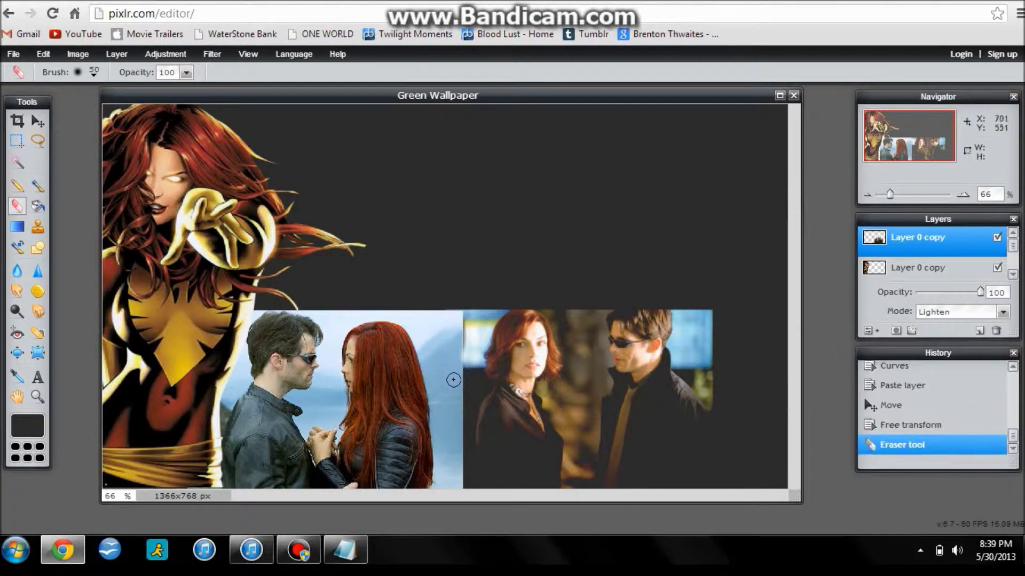
pyautogui.click(900, 425)
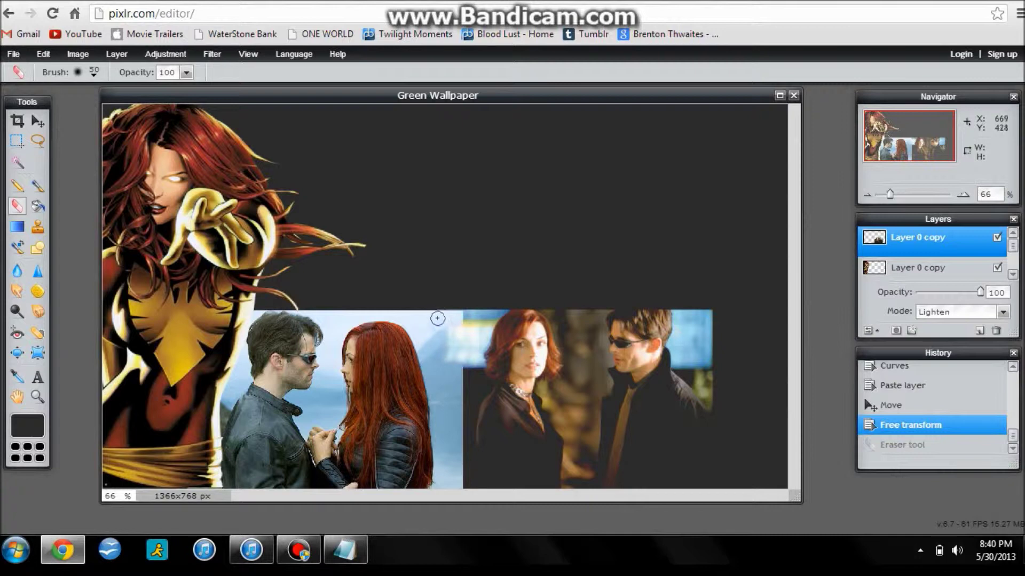
pyautogui.moveTo(442, 301); pyautogui.dragTo(439, 292)
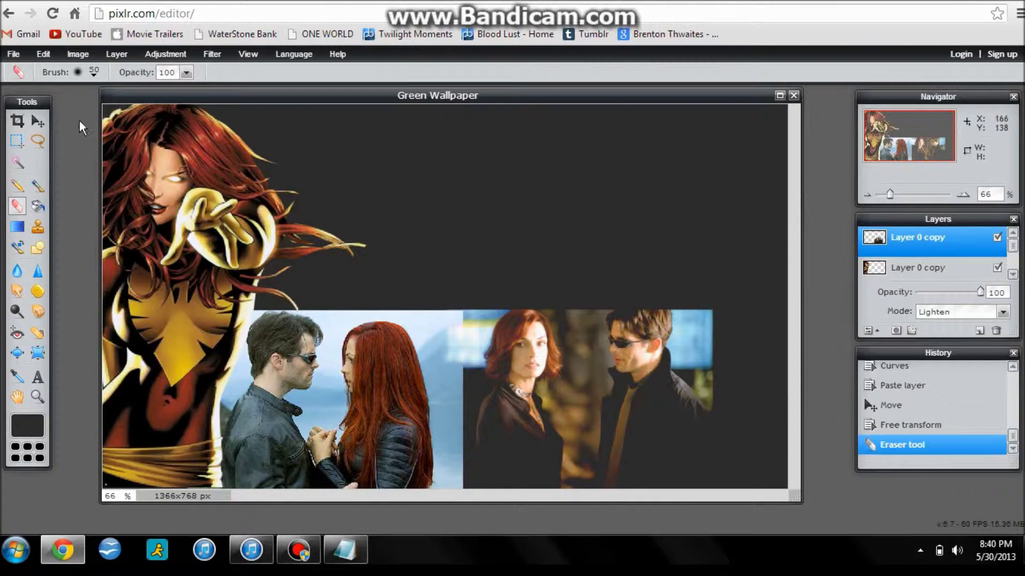
# Open 234611-untitled_1_large, unlock its background layer and copy it into Green Wallpaper
pyautogui.click(15, 54)
pyautogui.click(25, 85)
pyautogui.doubleClick(547, 251)
pyautogui.moveTo(266, 118); pyautogui.dragTo(654, 161)
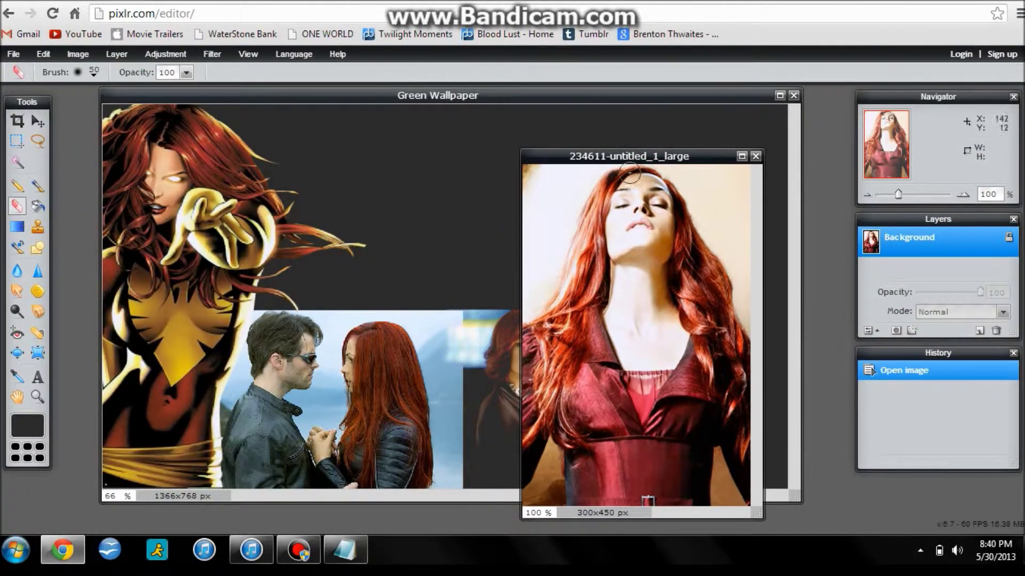
pyautogui.doubleClick(1008, 238)
pyautogui.moveTo(902, 241); pyautogui.dragTo(514, 249)
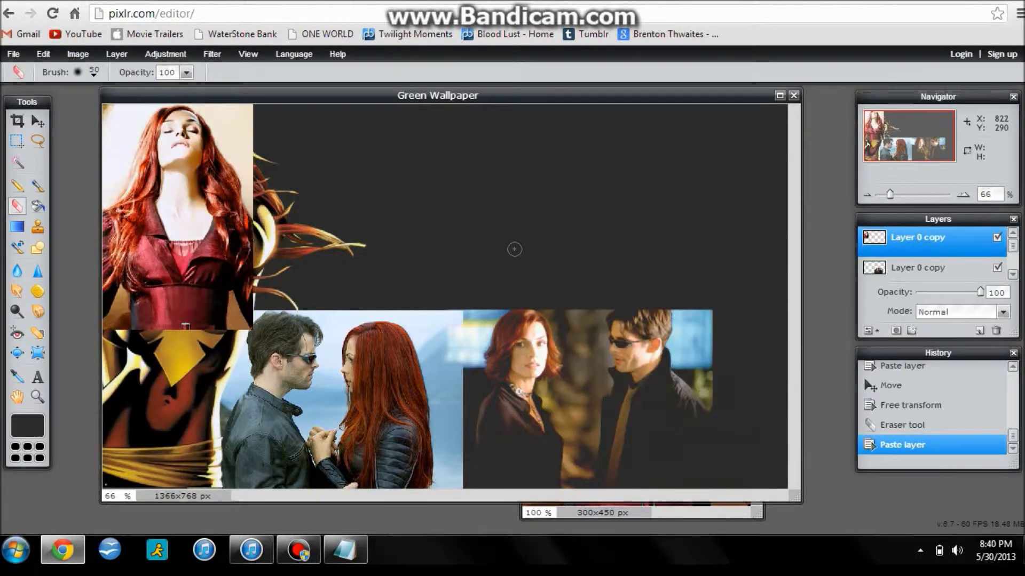
# Place the copied red-dress picture in the wallpaper's bottom right corner and set its blend mode to Lighten
pyautogui.click(37, 121)
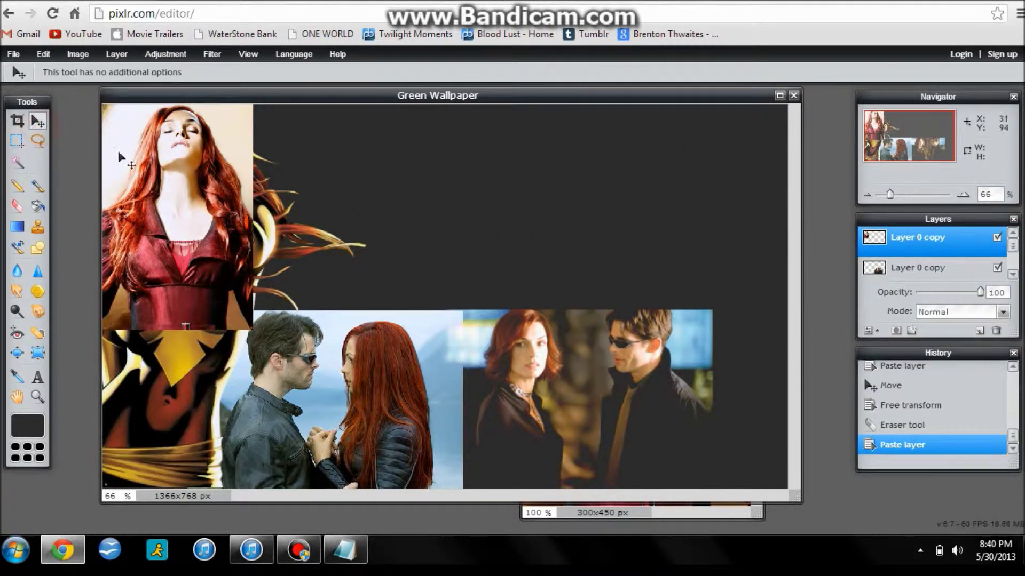
pyautogui.moveTo(180, 168); pyautogui.dragTo(762, 370)
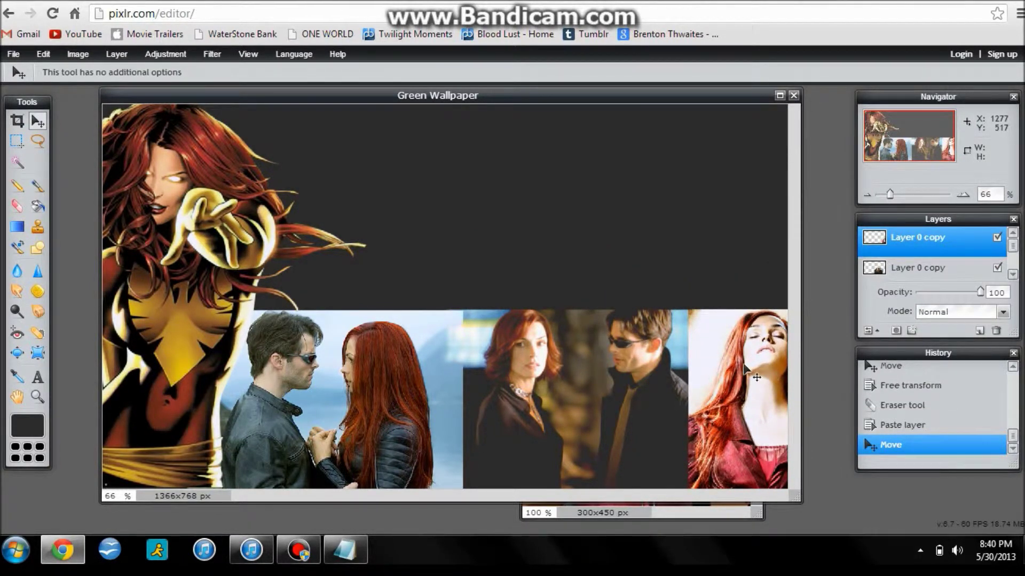
pyautogui.click(935, 314)
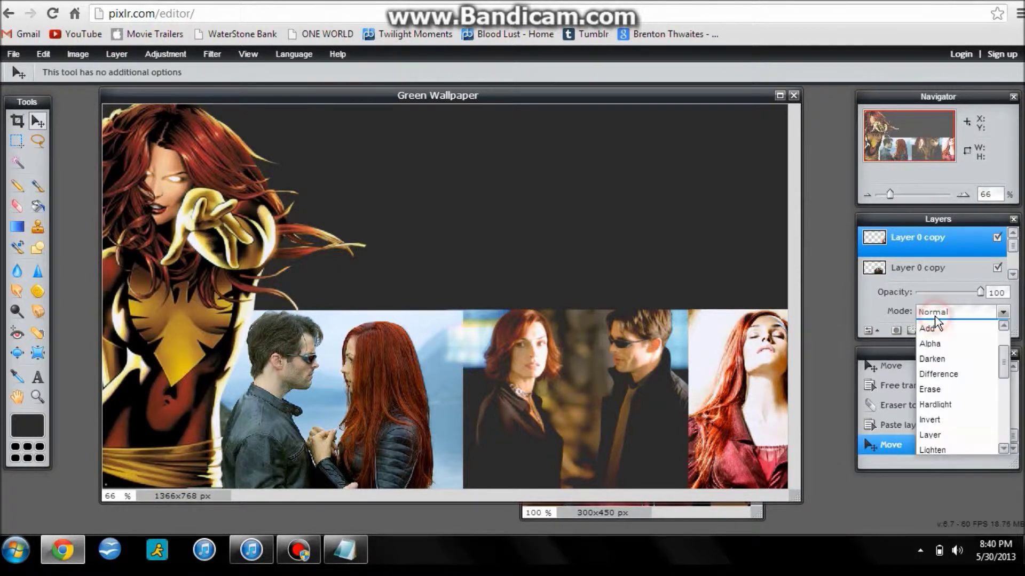
pyautogui.click(952, 451)
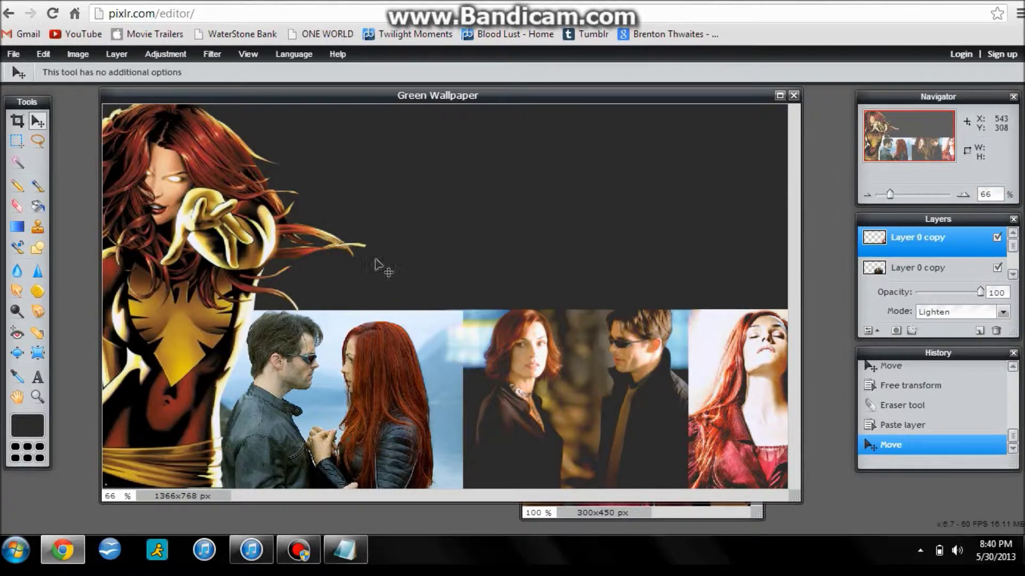
# Try to soften the red-dress picture's left edge with the Eraser
pyautogui.click(17, 205)
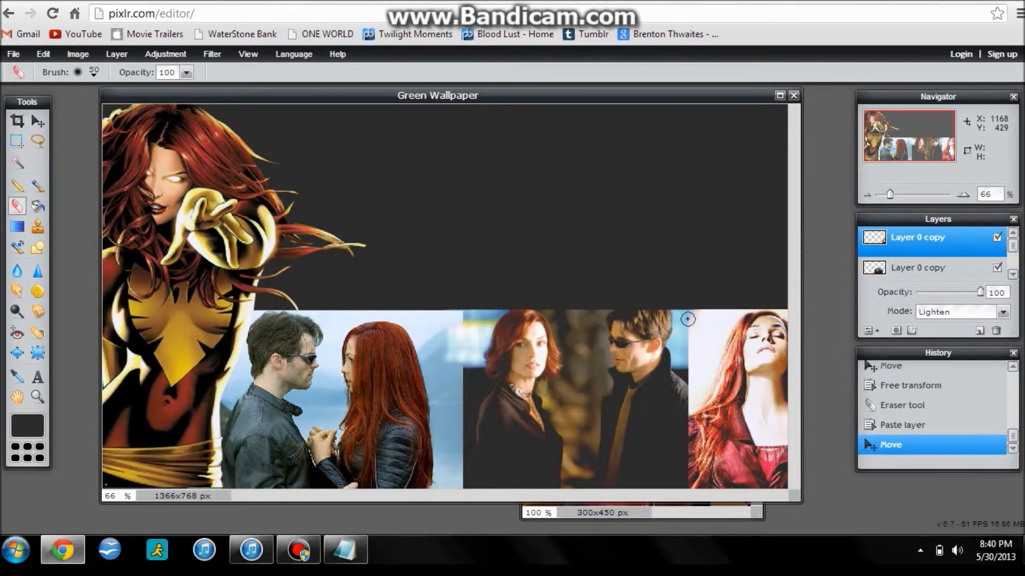
pyautogui.moveTo(687, 315); pyautogui.dragTo(697, 284)
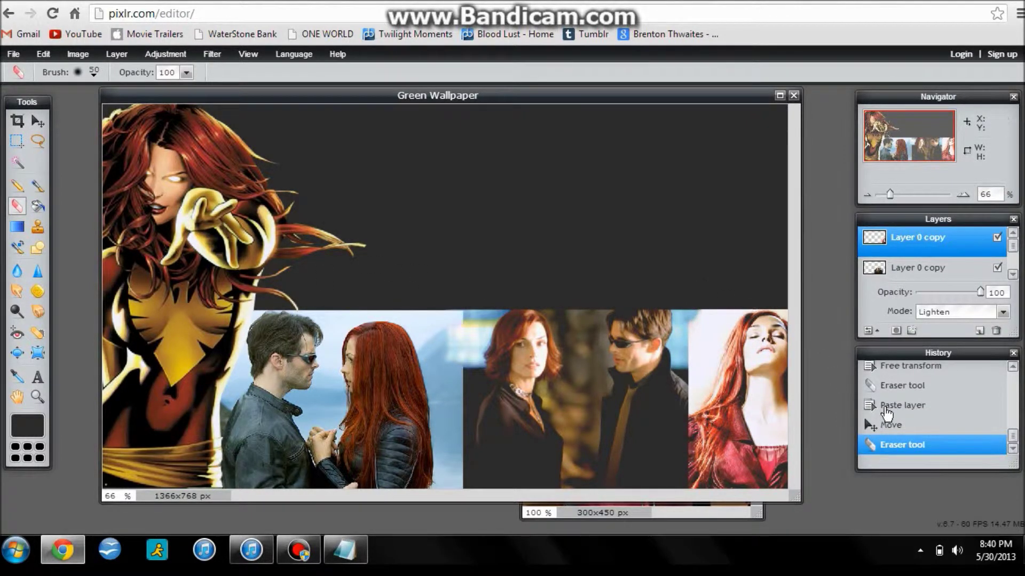
pyautogui.click(888, 425)
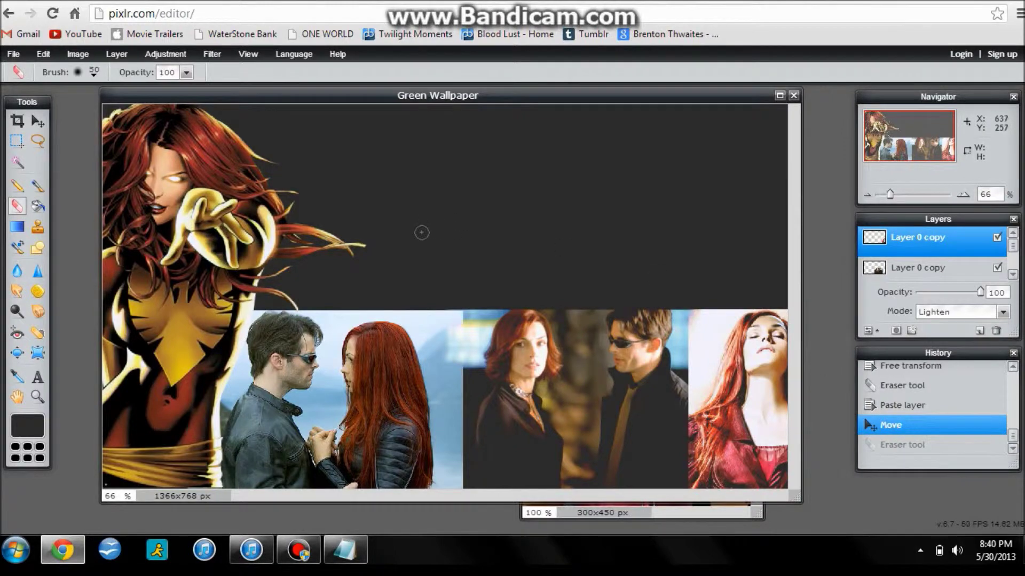
pyautogui.click(341, 550)
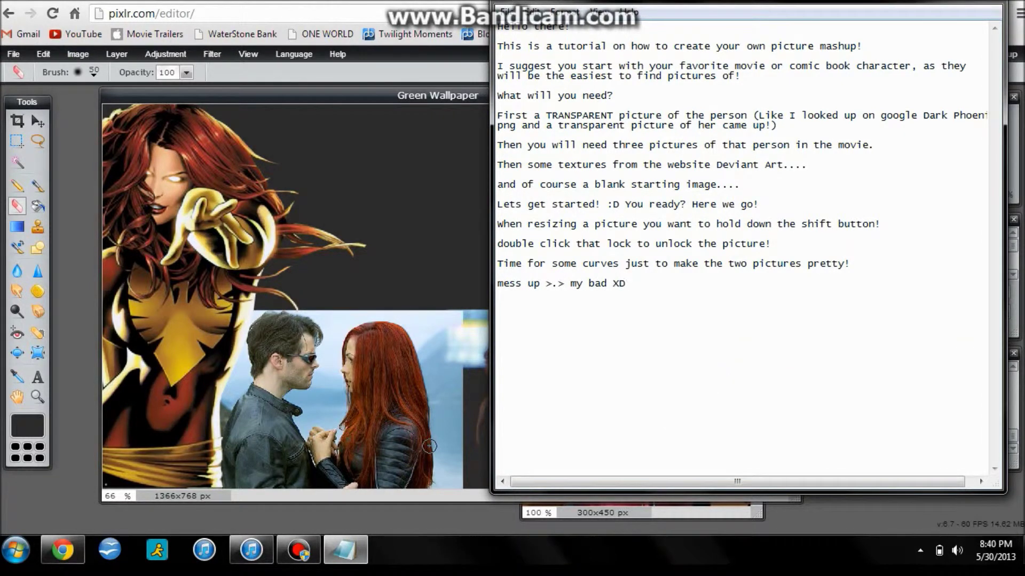
pyautogui.click(369, 91)
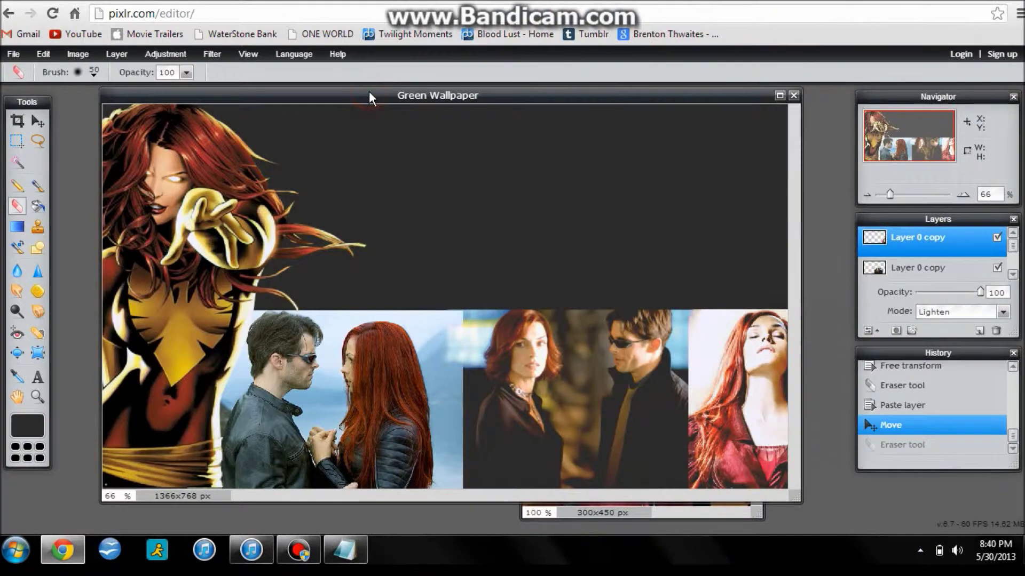
# Open the fire texture 13_abscenced from the Fire folder and move its window aside
pyautogui.click(20, 60)
pyautogui.click(29, 85)
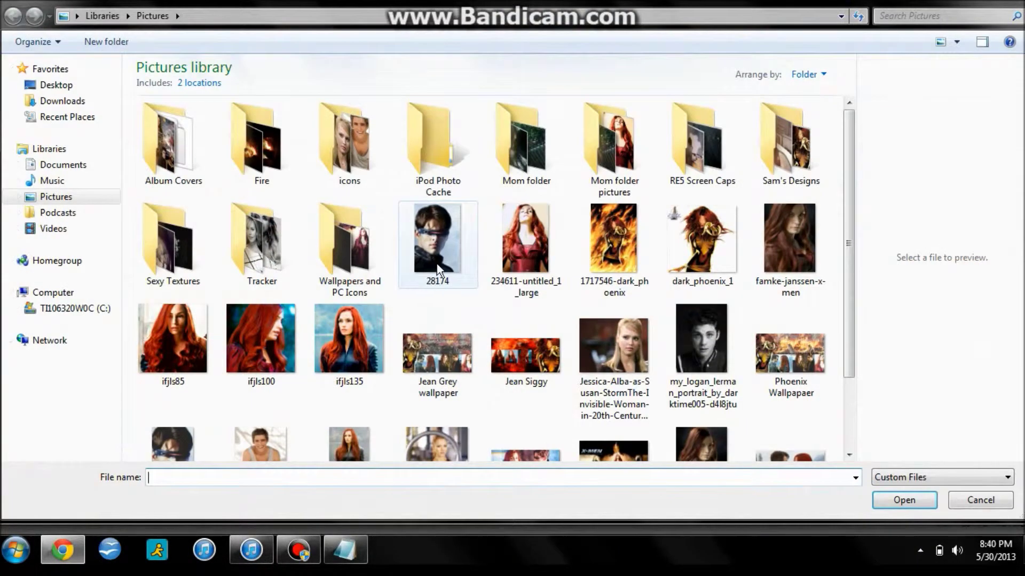
pyautogui.click(183, 255)
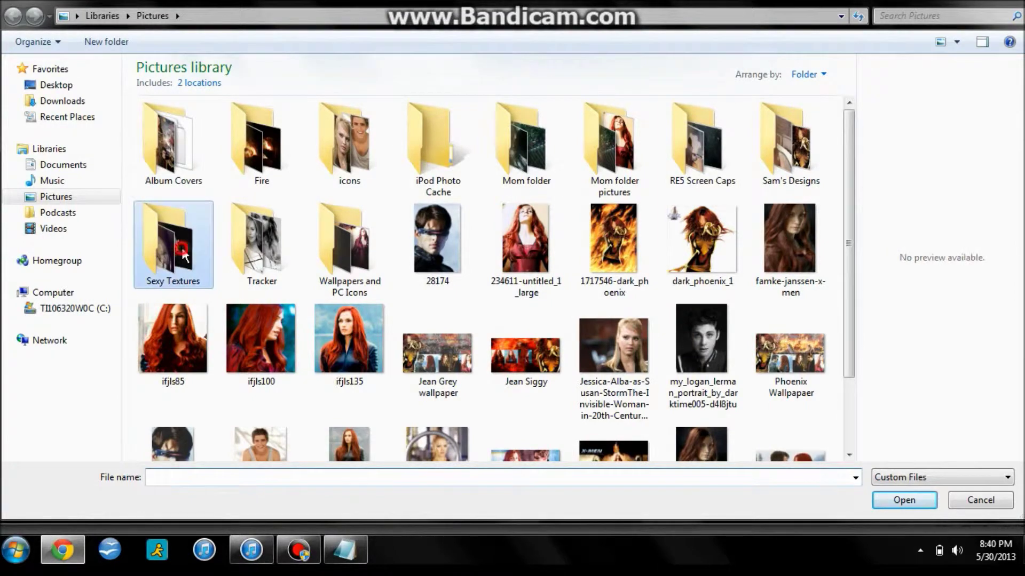
pyautogui.doubleClick(183, 255)
pyautogui.scroll(-5, 402, 207)
pyautogui.scroll(5, 402, 207)
pyautogui.click(13, 16)
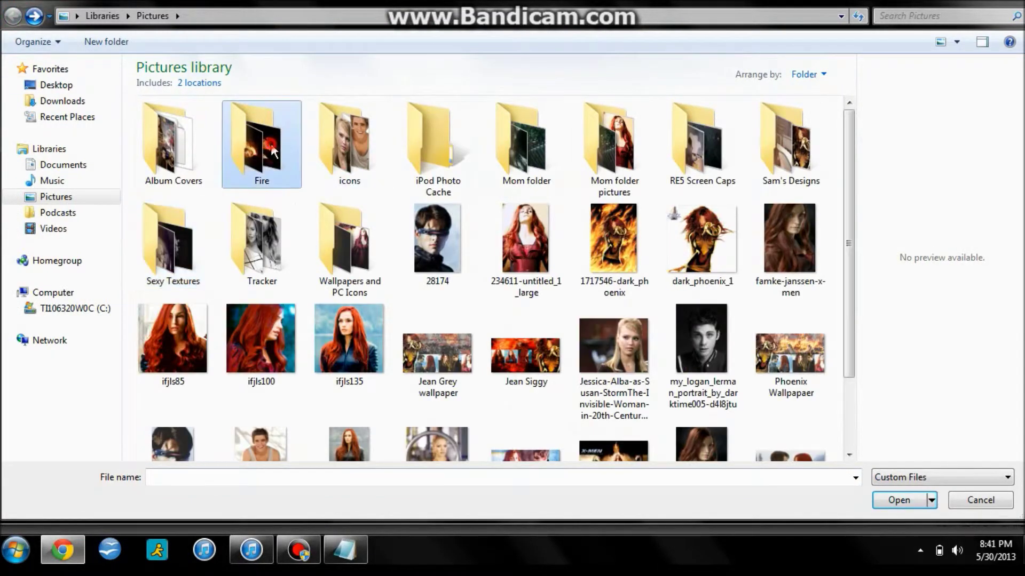
pyautogui.doubleClick(272, 151)
pyautogui.click(525, 216)
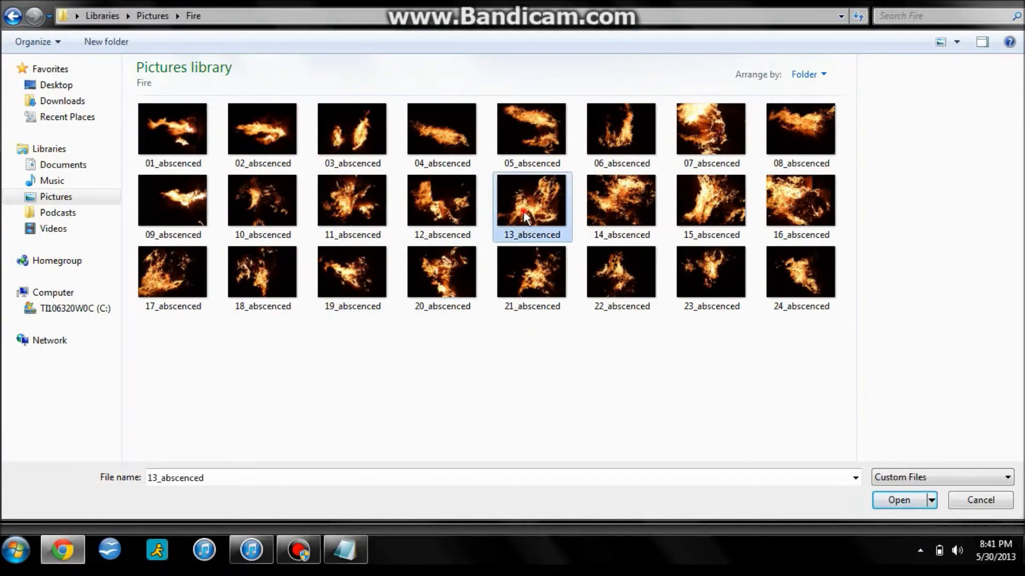
pyautogui.doubleClick(526, 216)
pyautogui.moveTo(358, 140); pyautogui.dragTo(590, 195)
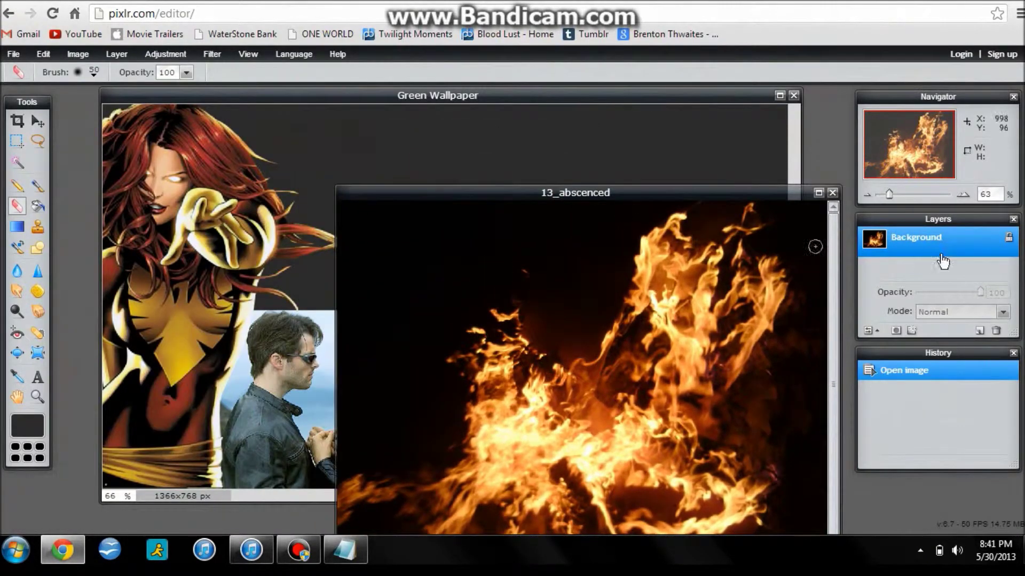
# Unlock the fire texture, copy it into Green Wallpaper and place it in the upper right corner
pyautogui.click(1010, 238)
pyautogui.moveTo(953, 240); pyautogui.dragTo(709, 135)
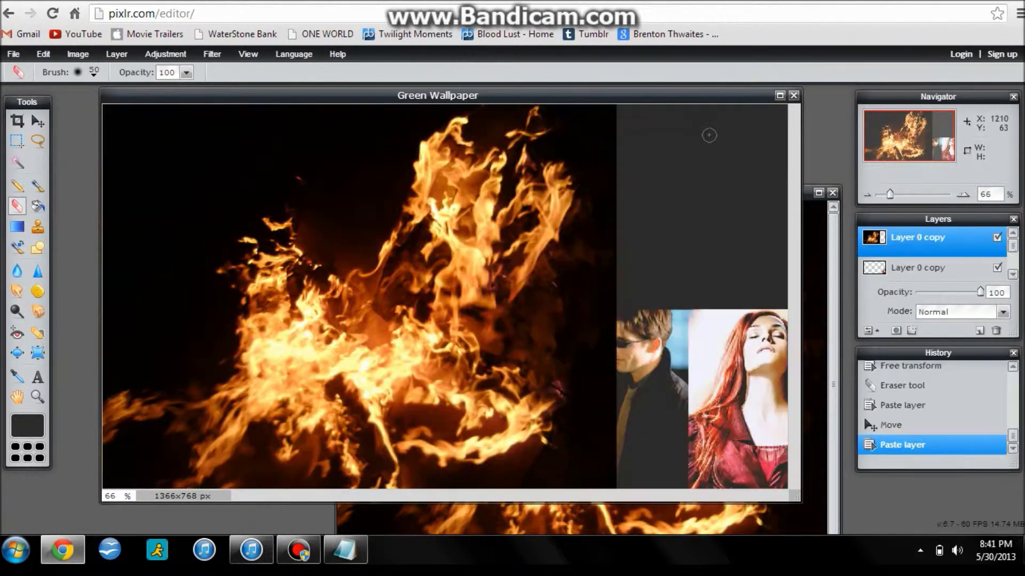
pyautogui.click(45, 124)
pyautogui.moveTo(328, 266); pyautogui.dragTo(624, 113)
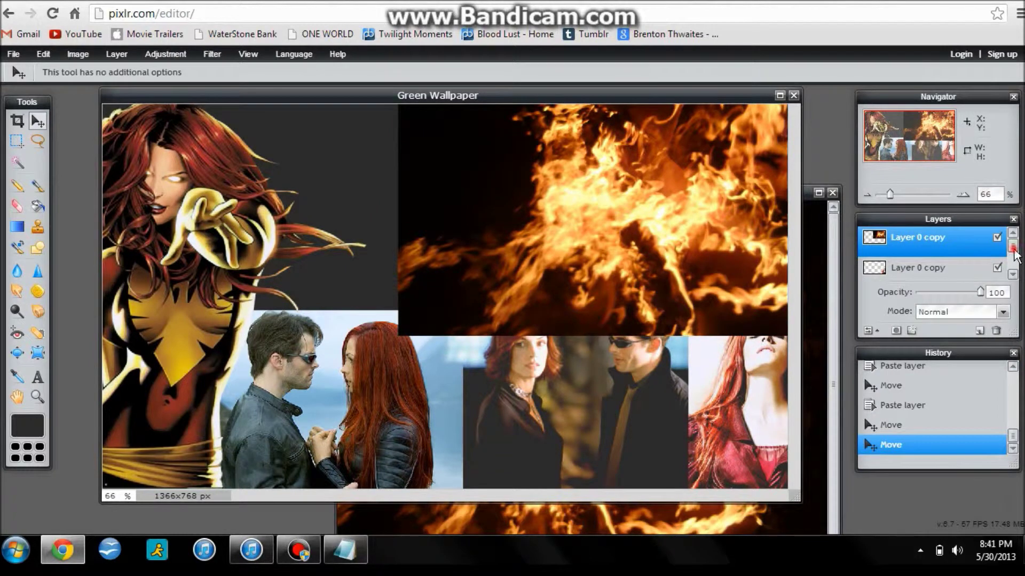
# Move the fire layer below the figure and all three movie pictures in the layer order
pyautogui.moveTo(928, 238); pyautogui.dragTo(987, 293)
pyautogui.scroll(-1, 1017, 256)
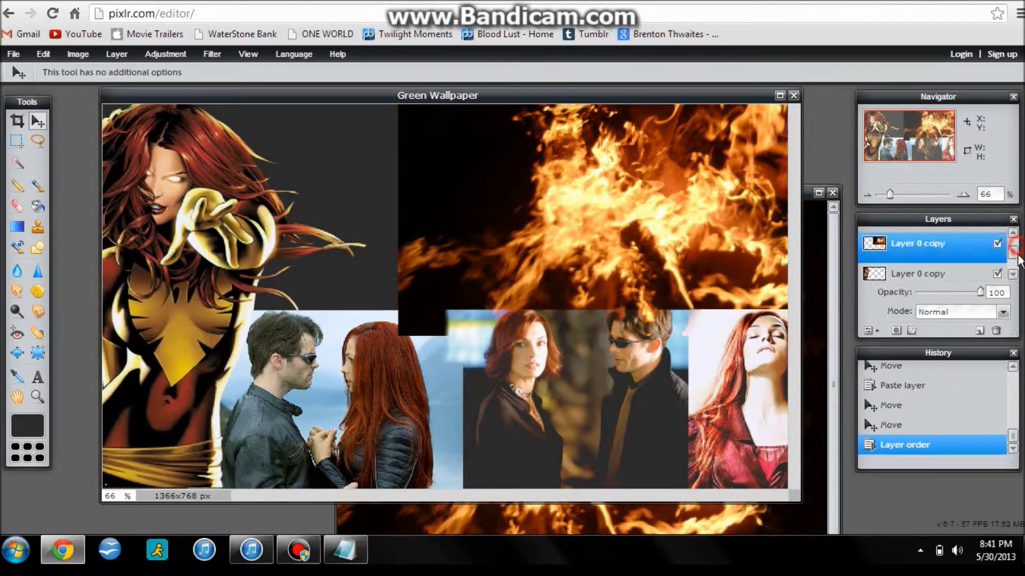
pyautogui.moveTo(966, 233); pyautogui.dragTo(964, 270)
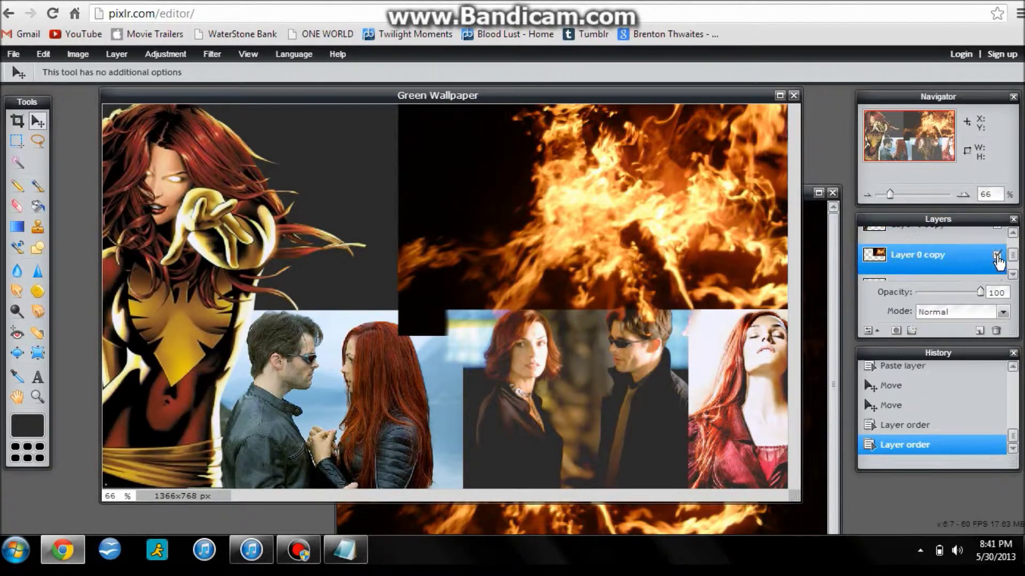
pyautogui.scroll(-1, 1014, 261)
pyautogui.scroll(1, 1014, 262)
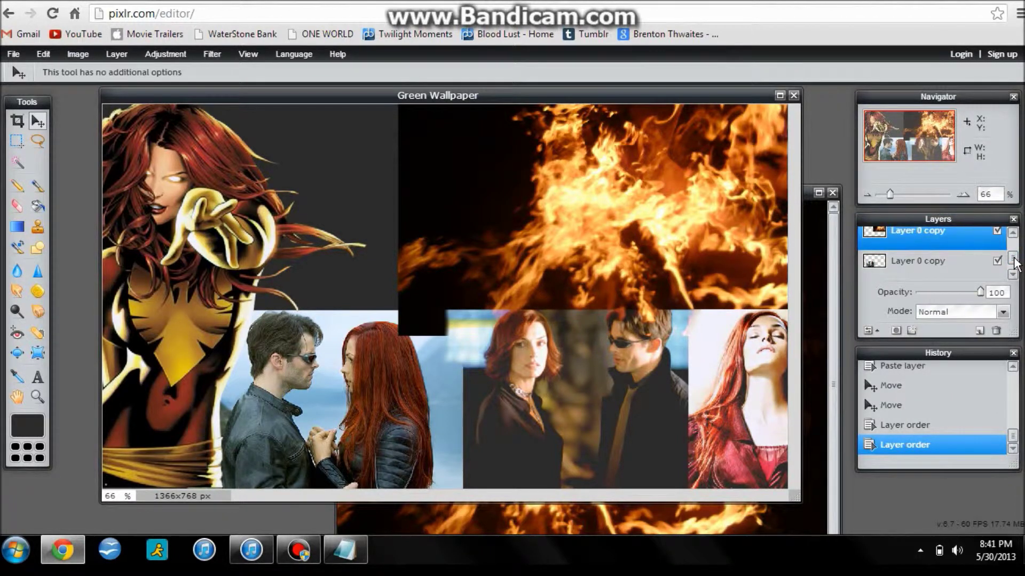
pyautogui.click(958, 244)
pyautogui.moveTo(959, 274); pyautogui.dragTo(959, 275)
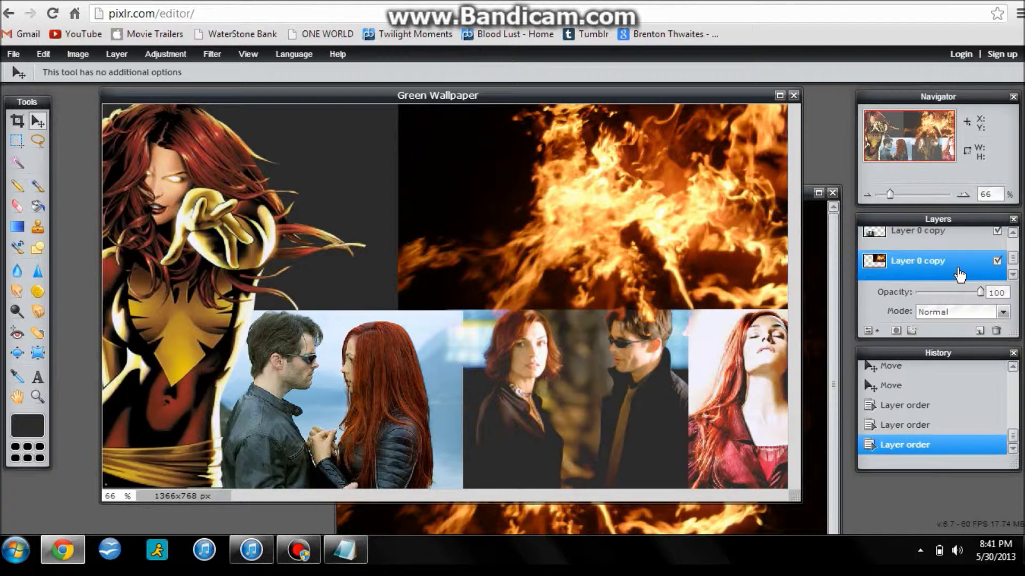
# Set the fire layer's blend mode to Lighten and nudge it slightly up and to the right
pyautogui.click(952, 312)
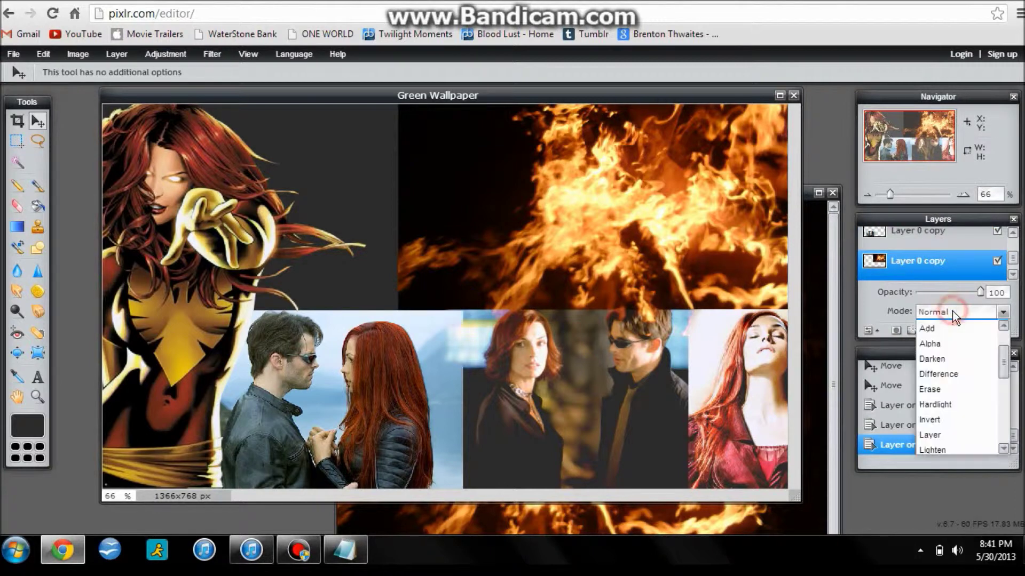
pyautogui.click(943, 448)
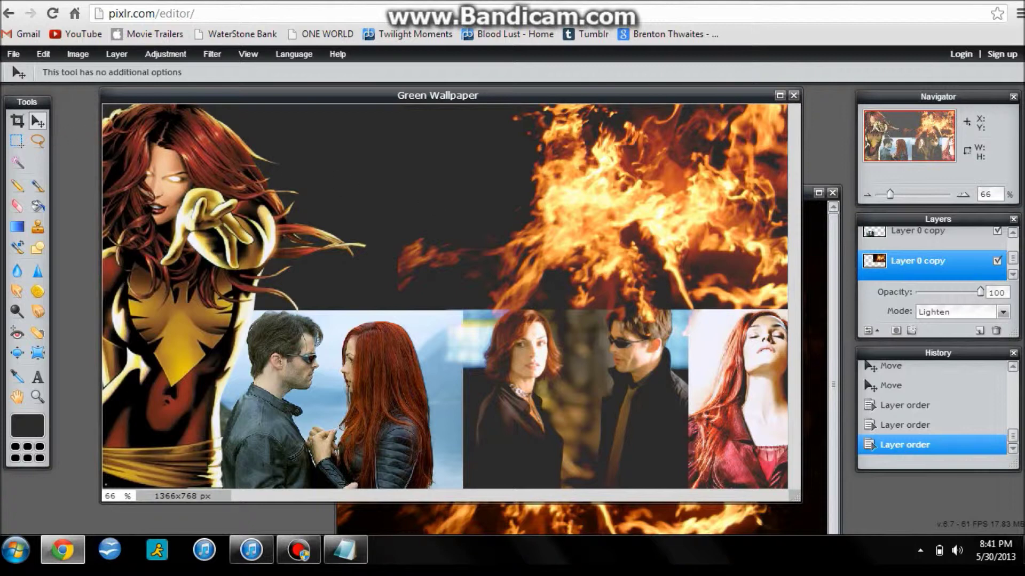
pyautogui.moveTo(720, 216); pyautogui.dragTo(730, 194)
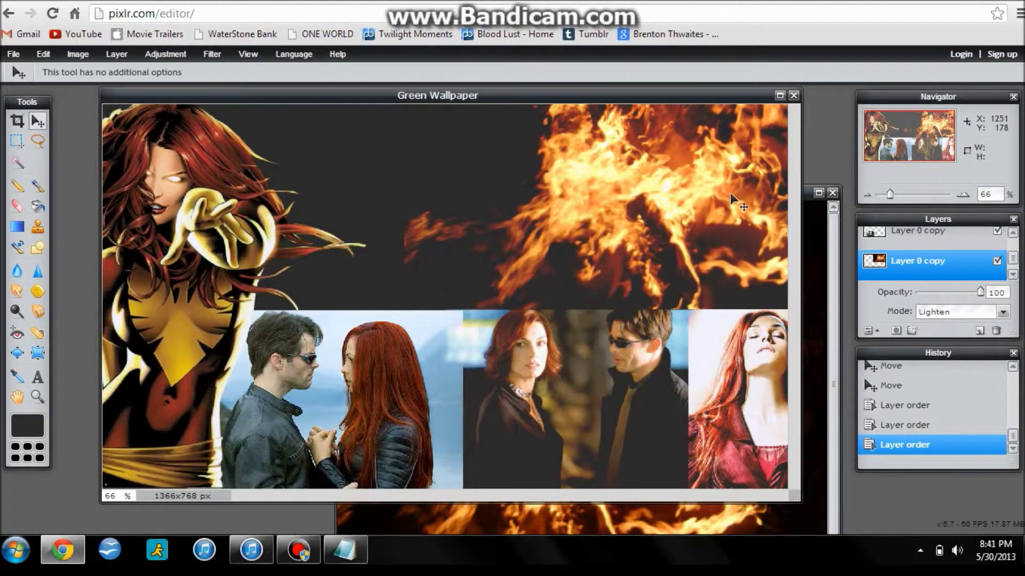
# Erase the hard left edge of the fire texture with the soft Eraser
pyautogui.click(17, 206)
pyautogui.moveTo(411, 197); pyautogui.dragTo(400, 290)
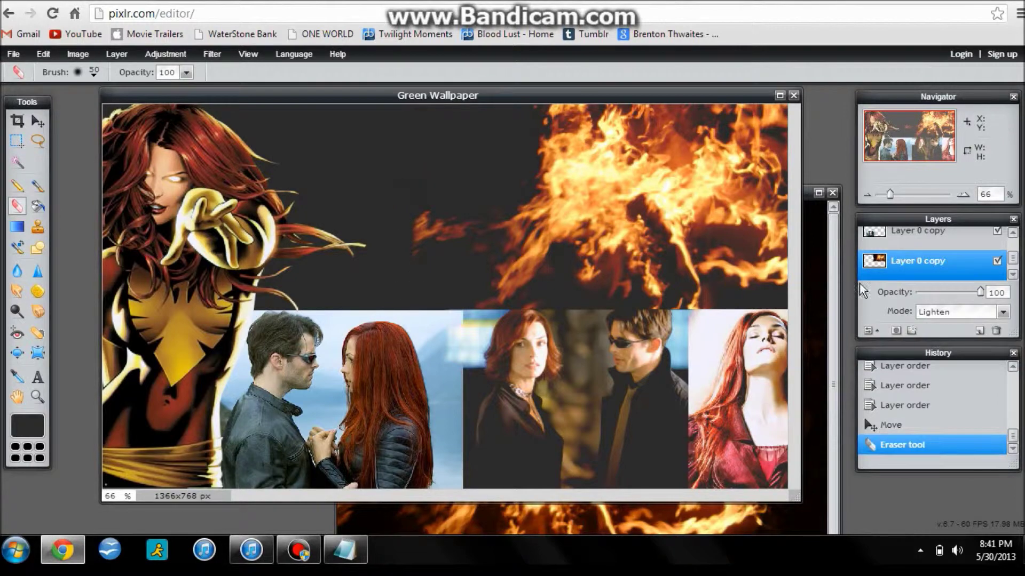
pyautogui.rightClick(911, 278)
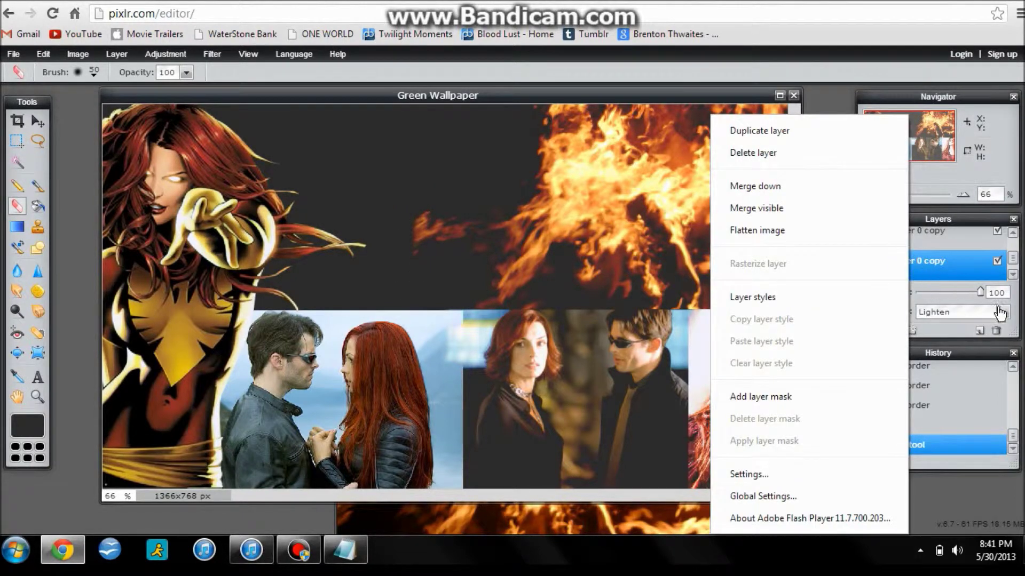
pyautogui.press('Escape')
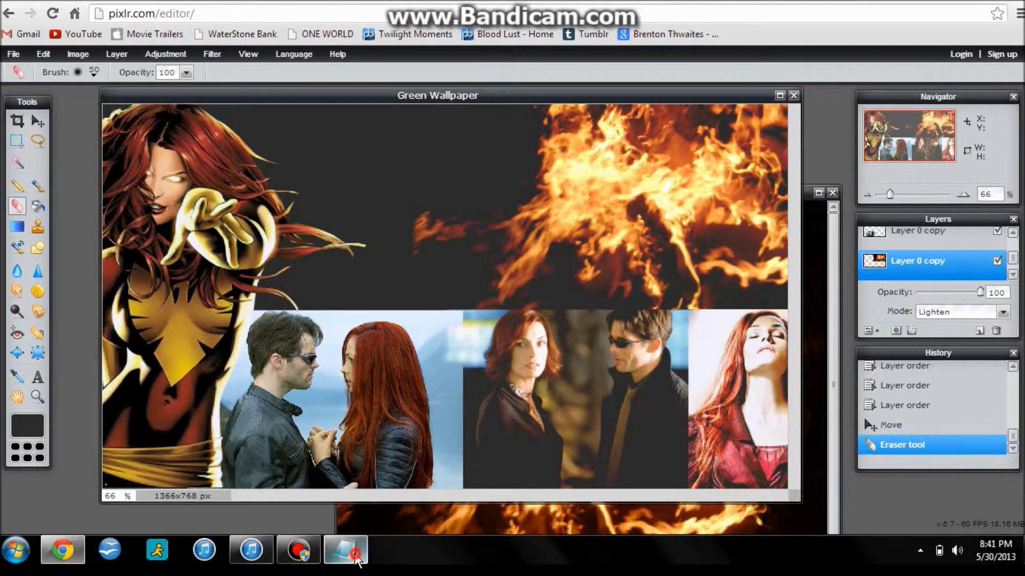
# Add the line "Right click the texture!" to the tutorial notes in Notepad
pyautogui.click(345, 550)
pyautogui.write('Right click ')
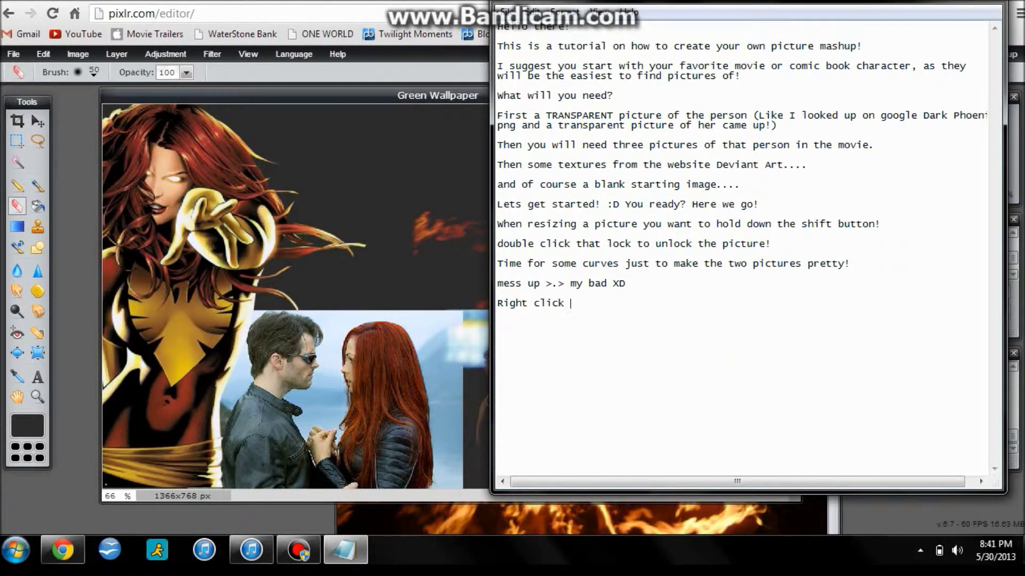
pyautogui.write('the texture!')
# Back in Pixlr, duplicate the fire layer and move the copy left to fill the dark area beside the original flames
pyautogui.click(1008, 252)
pyautogui.rightClick(956, 275)
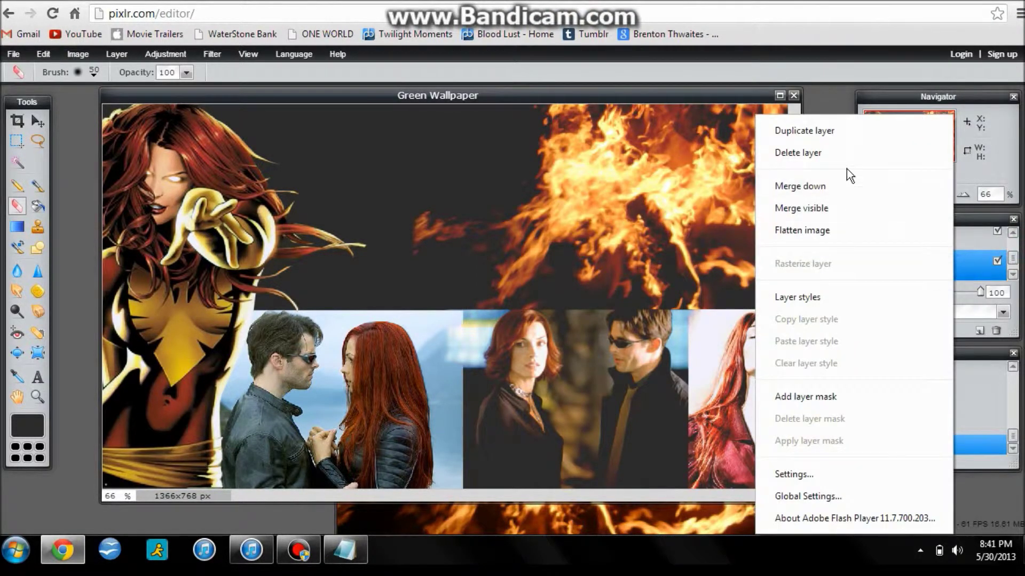
pyautogui.click(806, 135)
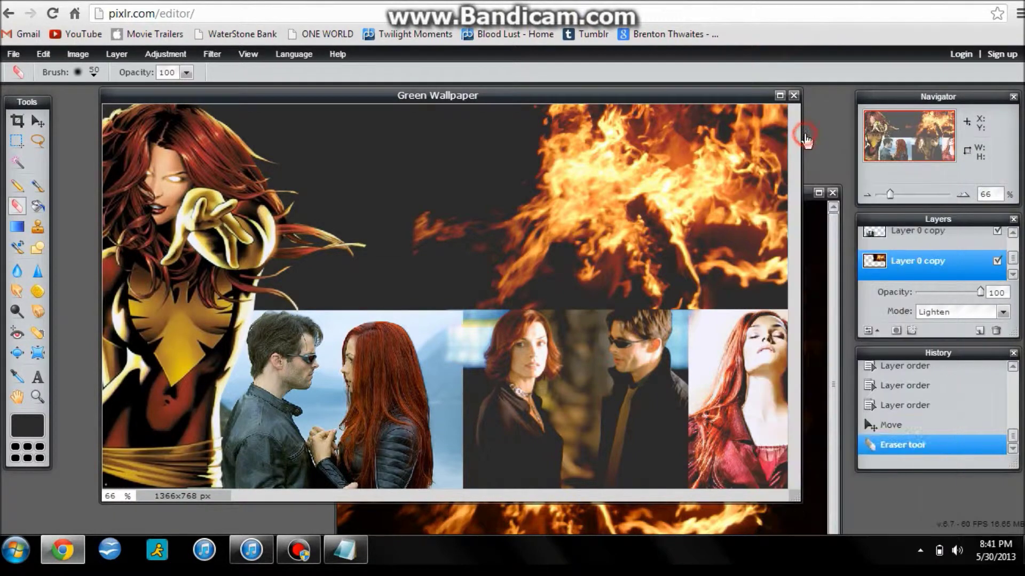
pyautogui.click(45, 121)
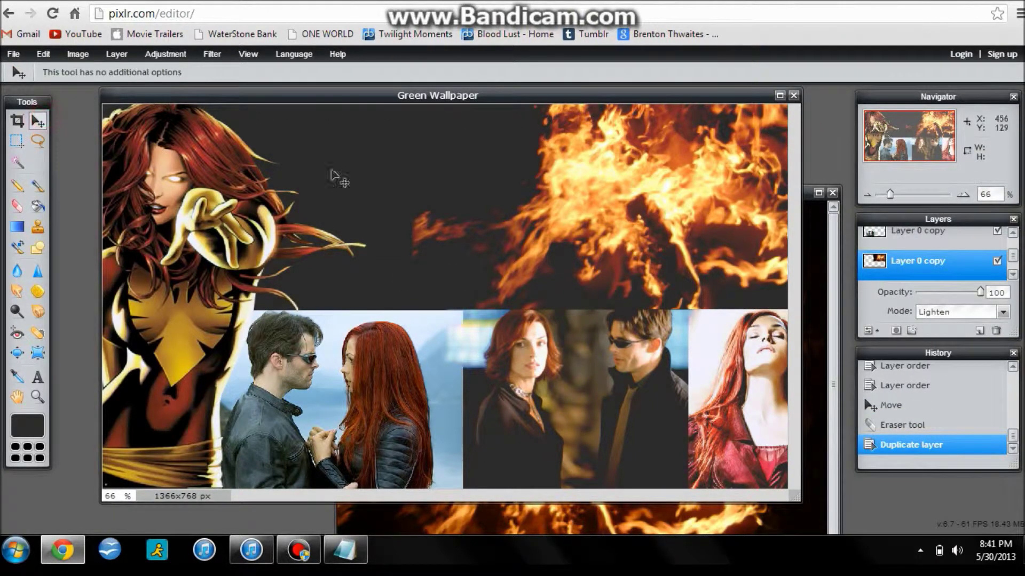
pyautogui.moveTo(618, 197); pyautogui.dragTo(380, 203)
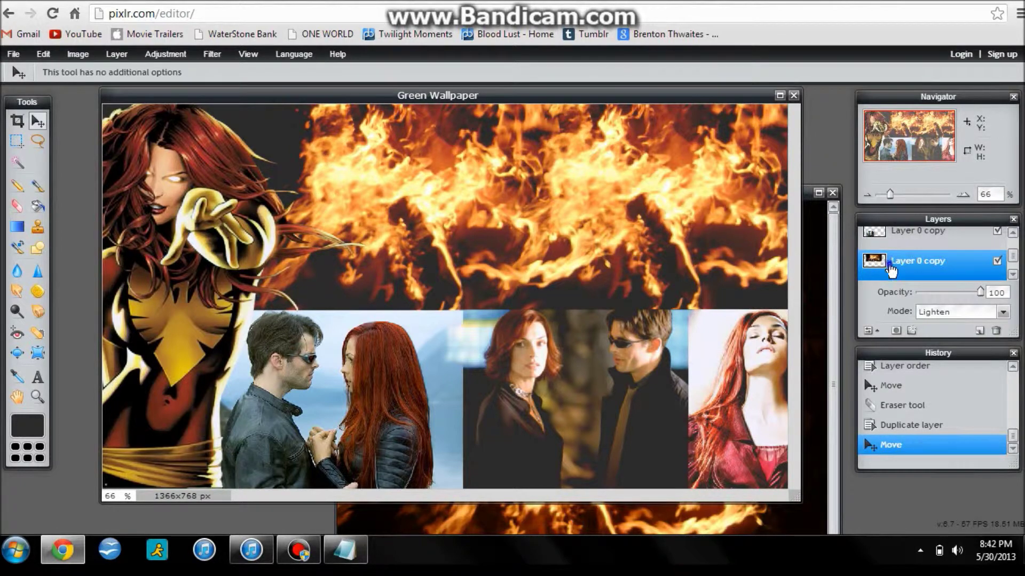
# Duplicate the moved fire layer again and shift the new copy further left behind the figure's hair
pyautogui.rightClick(886, 263)
pyautogui.click(773, 136)
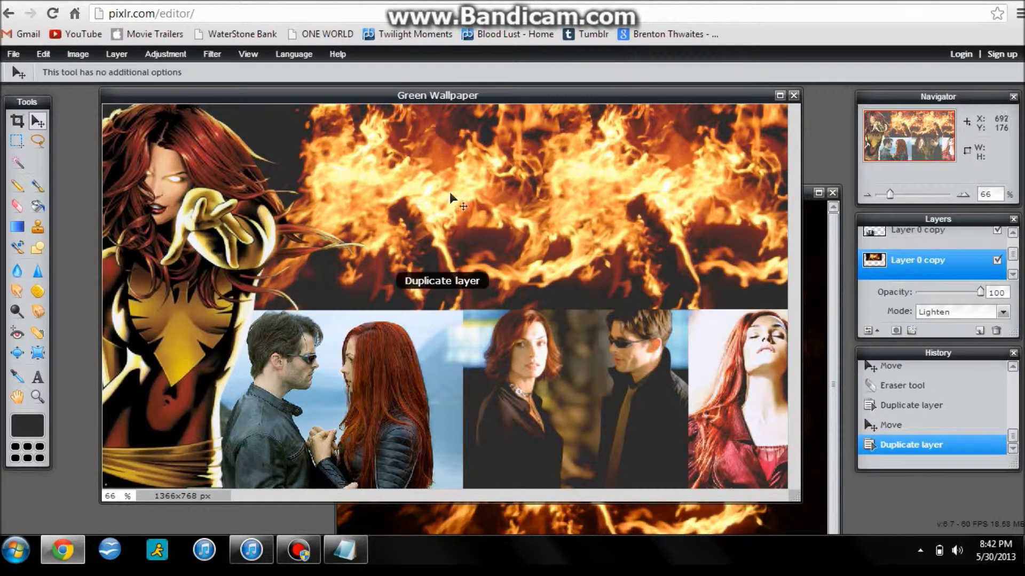
pyautogui.moveTo(382, 199); pyautogui.dragTo(226, 203)
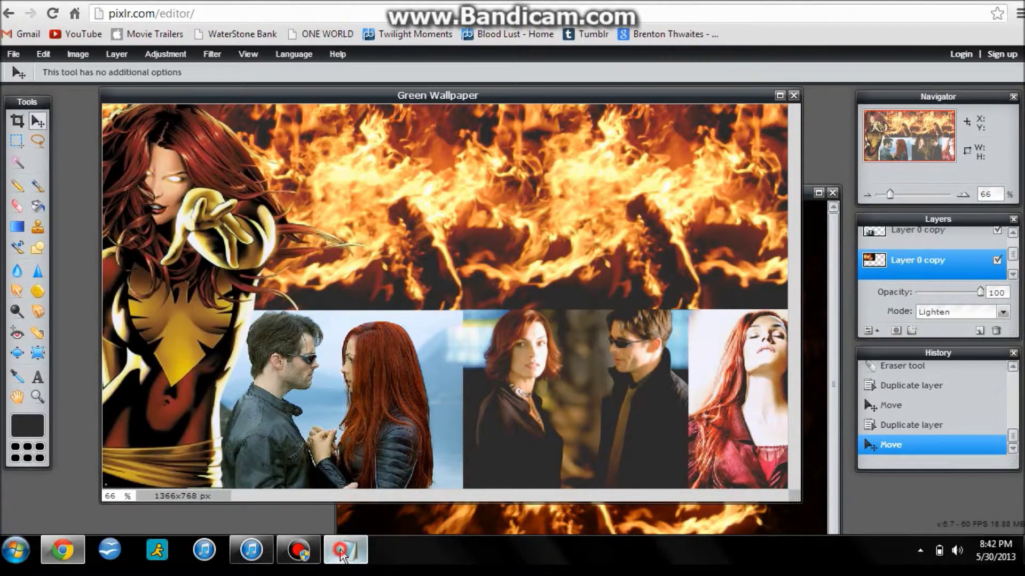
# In Notepad, add the line "Oh messed up on the wallpaper size... hold on a sec"
pyautogui.click(345, 549)
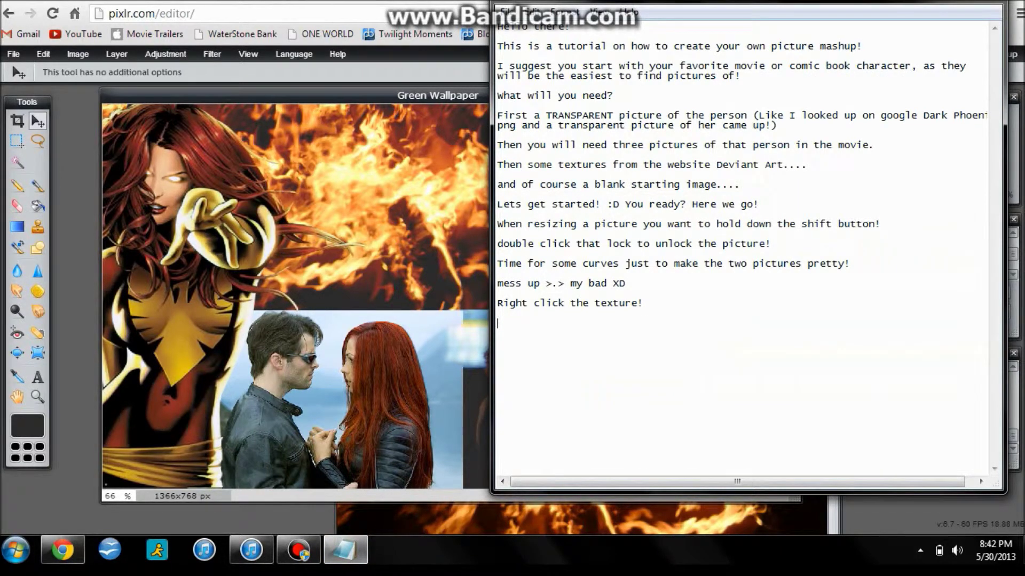
pyautogui.write('messed up on the wal')
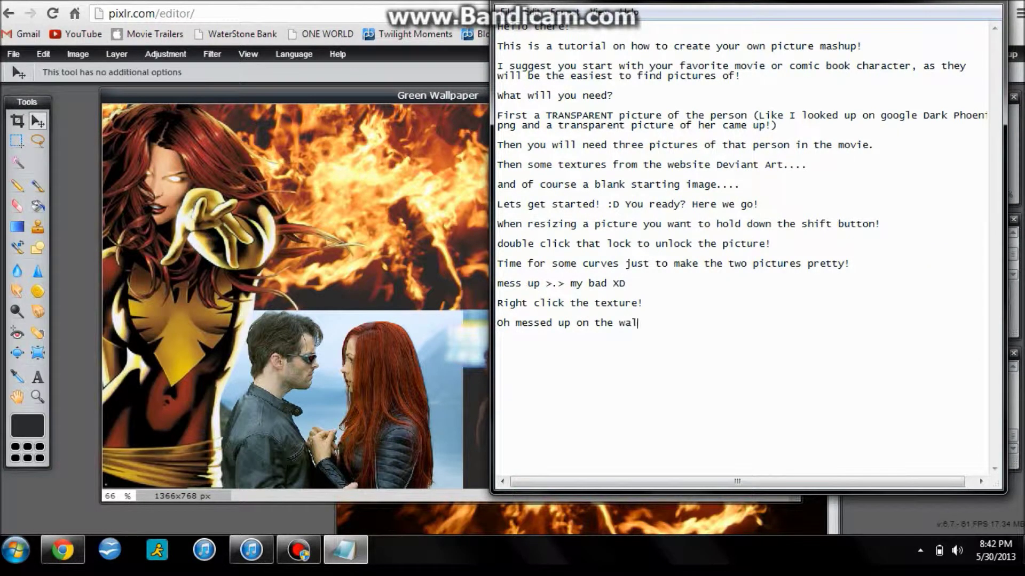
pyautogui.write('lpaper size... hold on a sec')
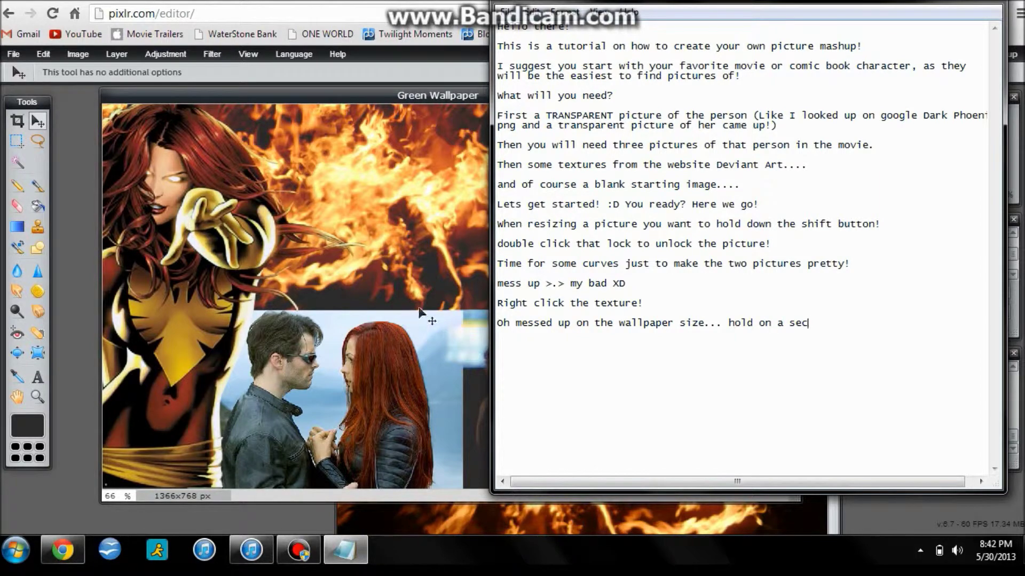
# Back in Pixlr, unlock the Background layer and enlarge it slightly beyond the canvas edges with Free transform
pyautogui.click(421, 313)
pyautogui.scroll(-1, 934, 256)
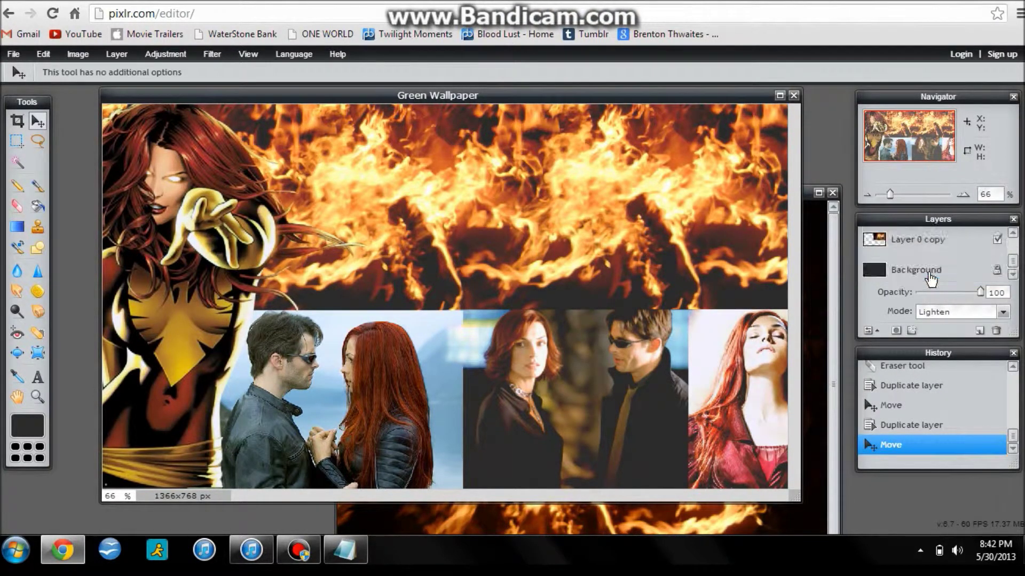
pyautogui.click(996, 263)
pyautogui.click(997, 262)
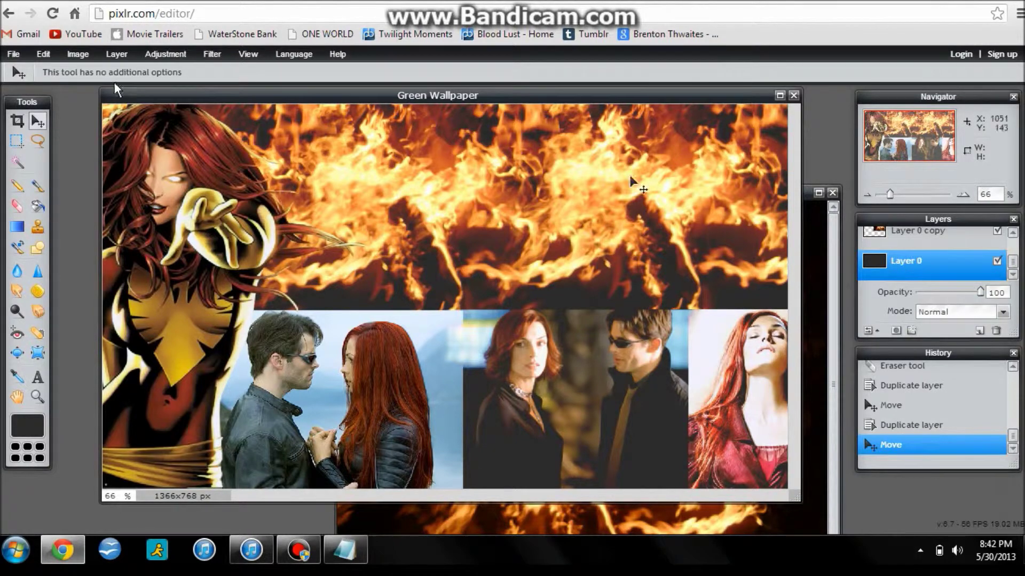
pyautogui.click(78, 54)
pyautogui.moveTo(43, 54)
pyautogui.click(79, 166)
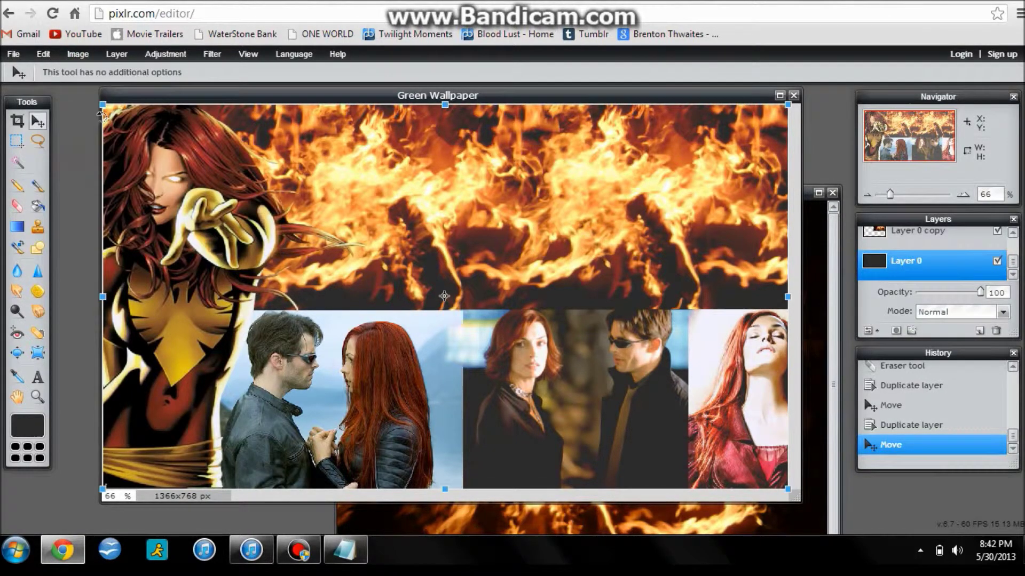
pyautogui.moveTo(99, 98); pyautogui.dragTo(84, 86)
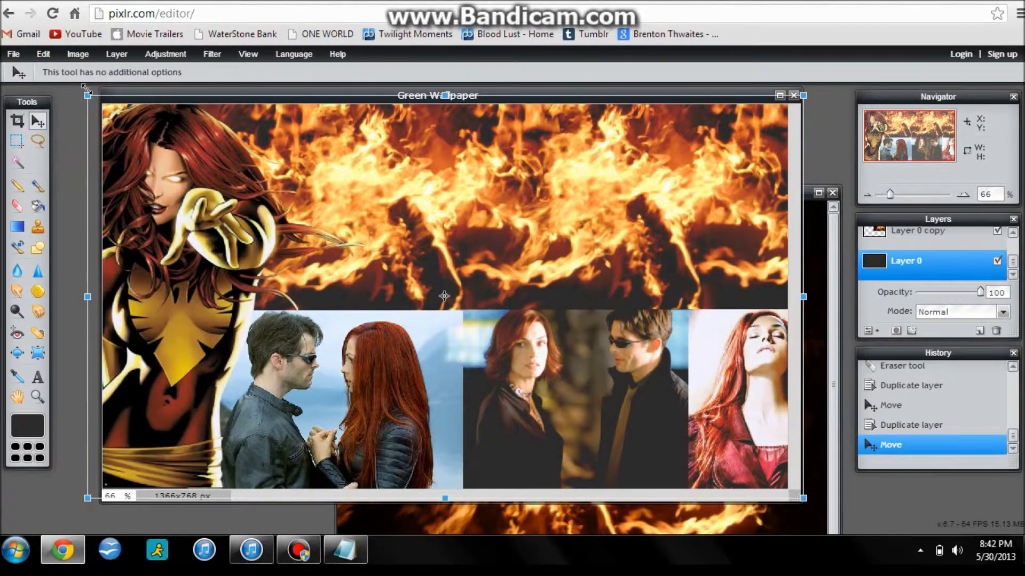
pyautogui.press('Return')
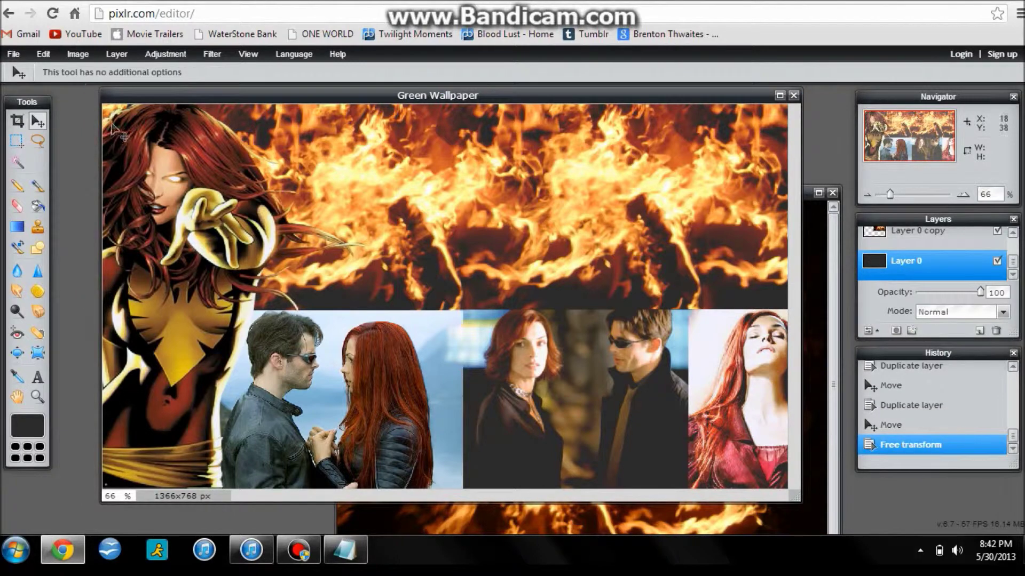
# Add the line "fixed! now to move on" to the Notepad notes
pyautogui.click(363, 566)
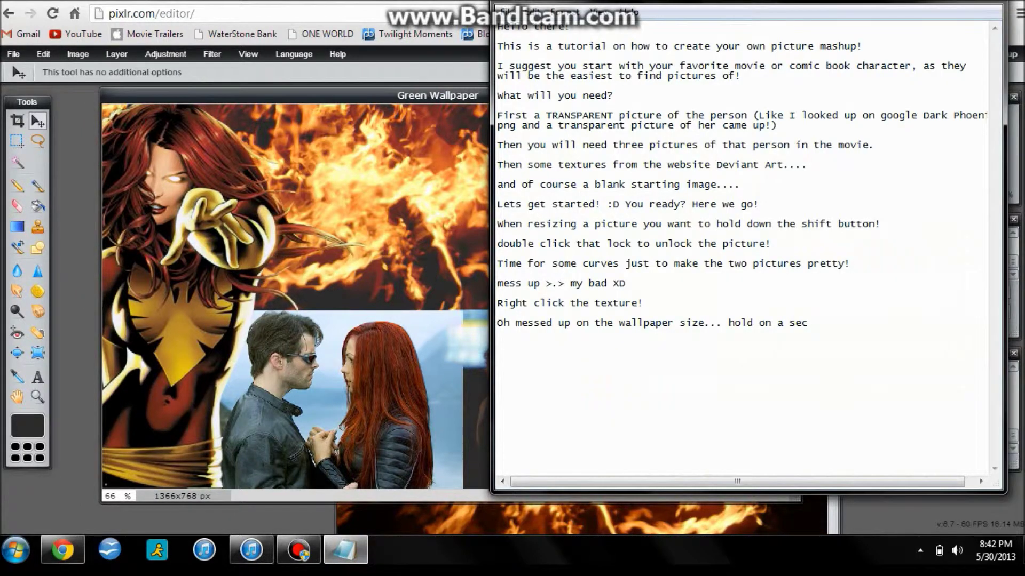
pyautogui.write('fixed! now to move on')
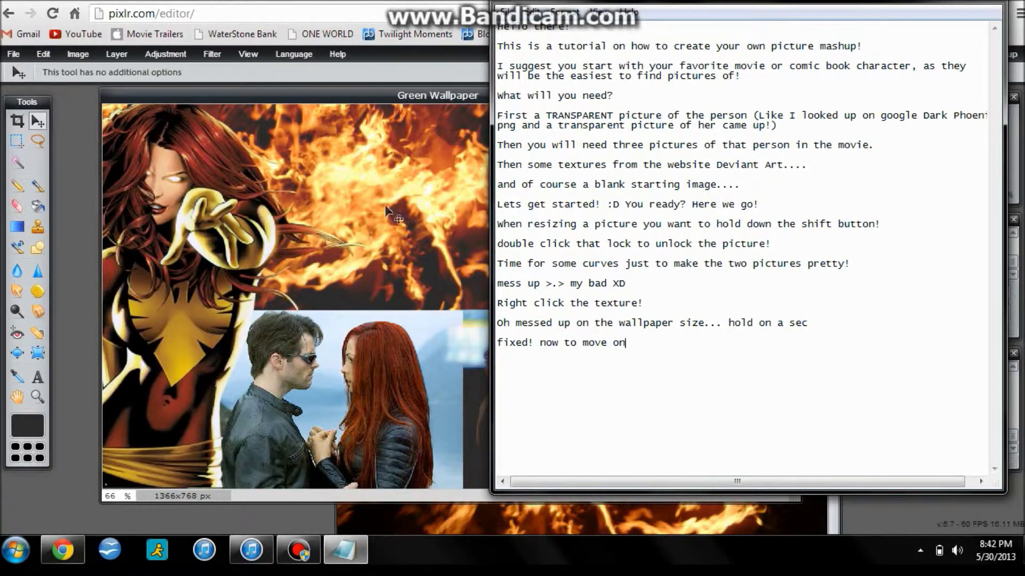
# Back in Pixlr, open the image Large_Texture_111_by_mr_tiefenrausch from the Sexy Textures folder in the Pictures library
pyautogui.click(85, 111)
pyautogui.click(16, 54)
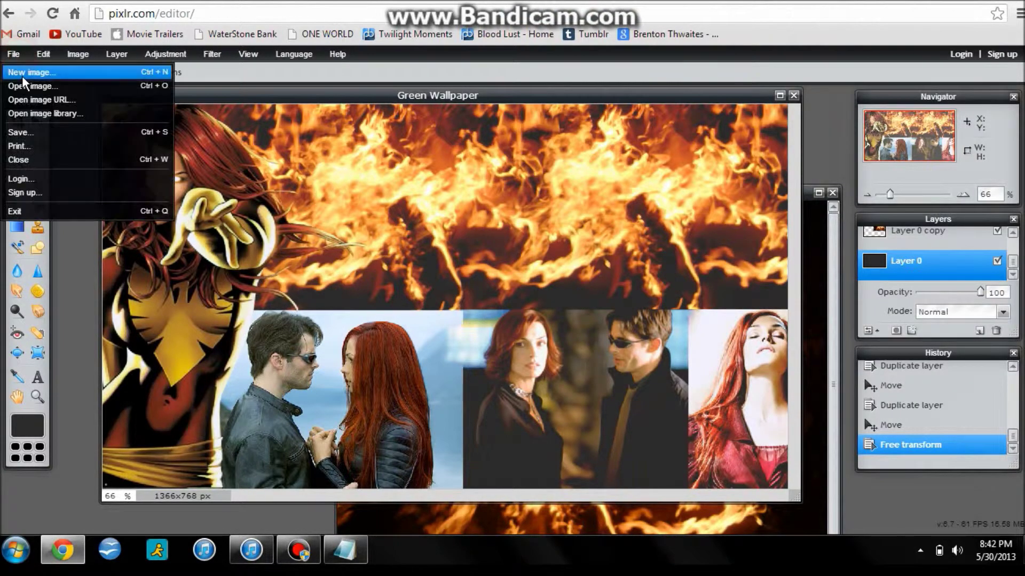
pyautogui.click(24, 81)
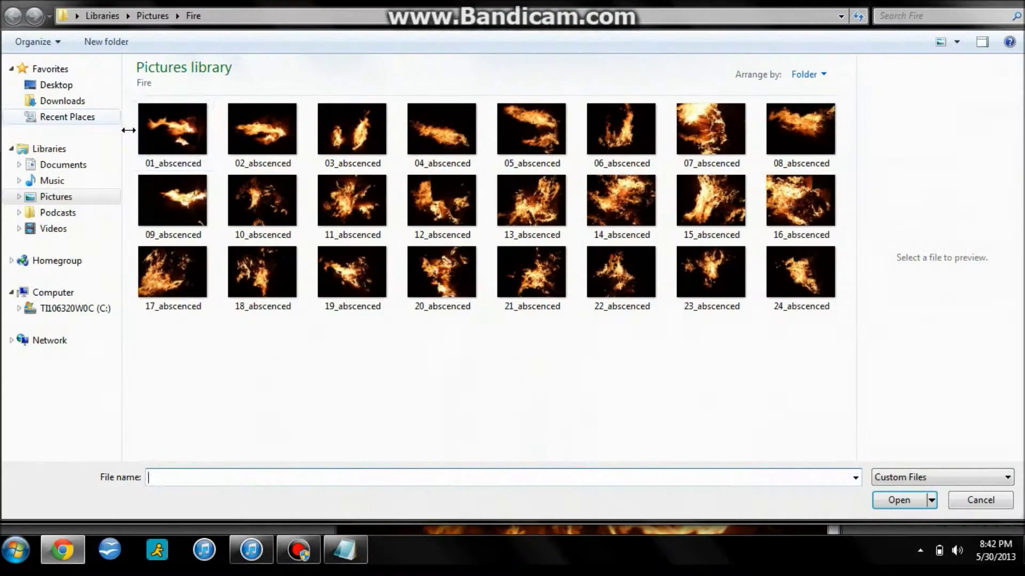
pyautogui.click(51, 197)
pyautogui.doubleClick(182, 222)
pyautogui.moveTo(847, 131); pyautogui.dragTo(852, 282)
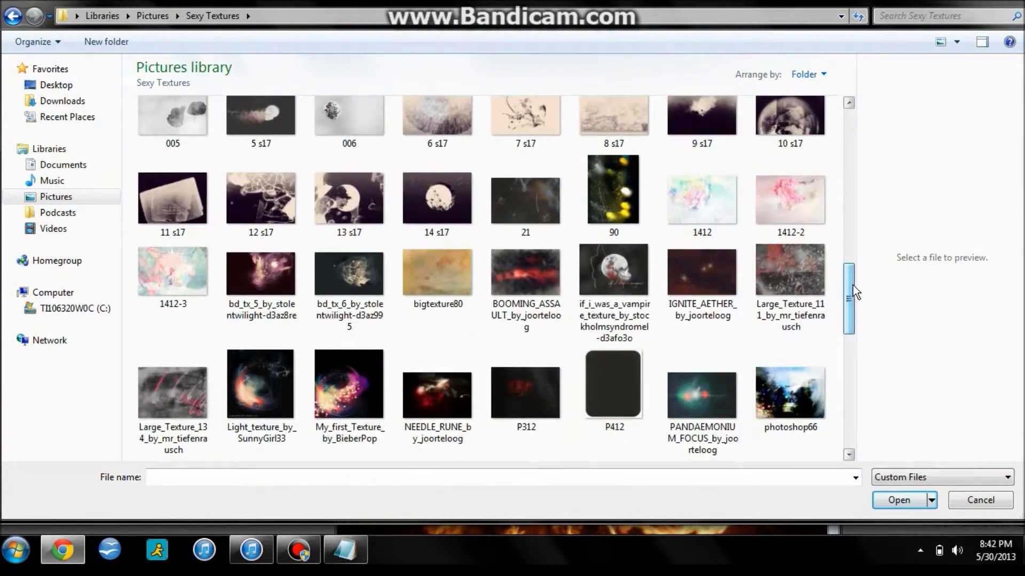
pyautogui.doubleClick(793, 270)
pyautogui.moveTo(485, 147); pyautogui.dragTo(556, 165)
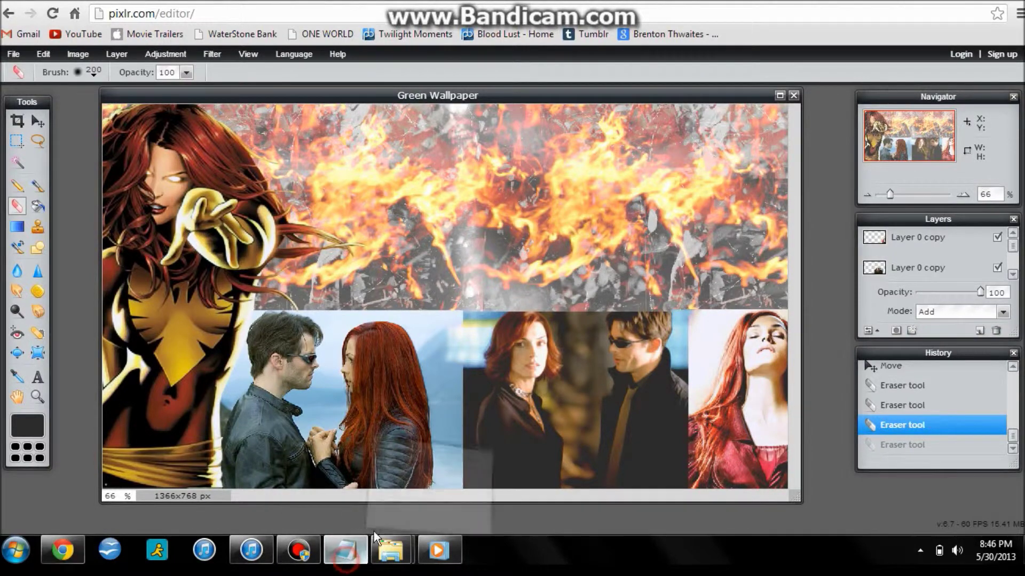
# In Notepad, write "Well after inserting that texture in, I just duplicated it and put both pictures in the mode Add... :D"
pyautogui.click(345, 550)
pyautogui.write('Well after doing the')
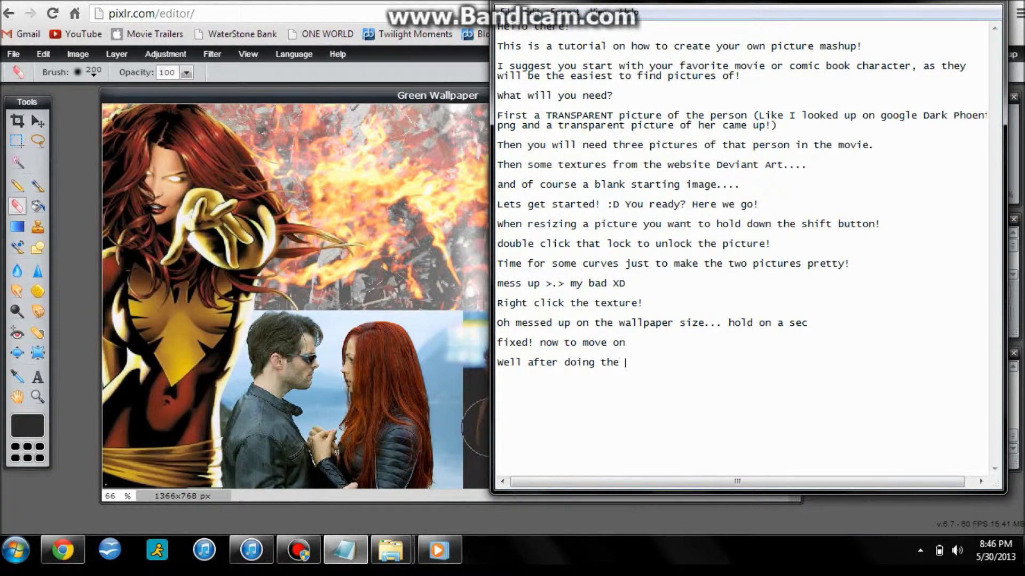
pyautogui.press('BackSpace')
pyautogui.press('BackSpace')
pyautogui.press('BackSpace')
pyautogui.press('BackSpace')
pyautogui.press('BackSpace')
pyautogui.press('BackSpace')
pyautogui.press('BackSpace')
pyautogui.press('BackSpace')
pyautogui.press('BackSpace')
pyautogui.press('BackSpace')
pyautogui.press('BackSpace')
pyautogui.press('BackSpace')
pyautogui.write('r inserting that texture in, I just dupli')
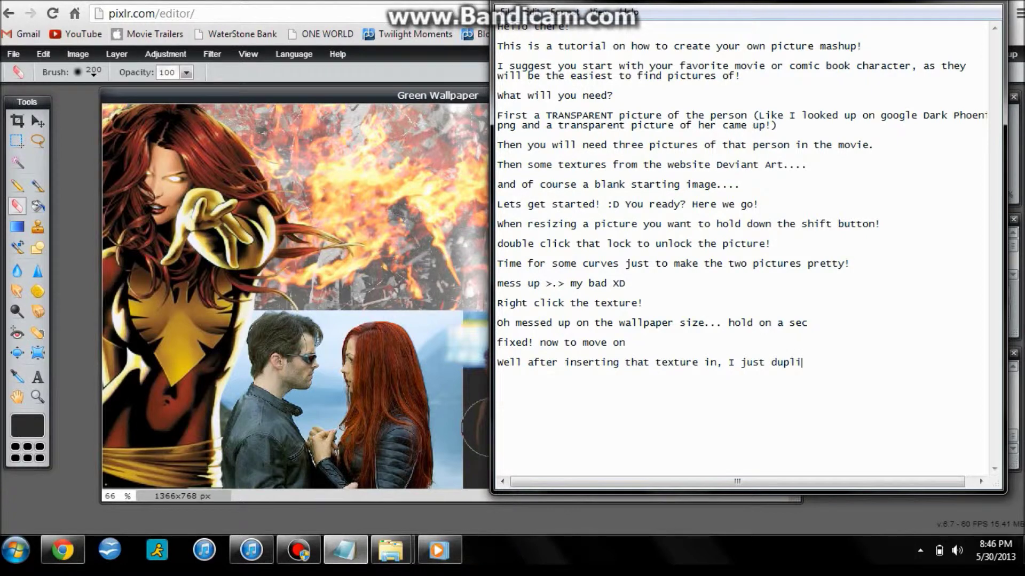
pyautogui.write('cated it and put both pi')
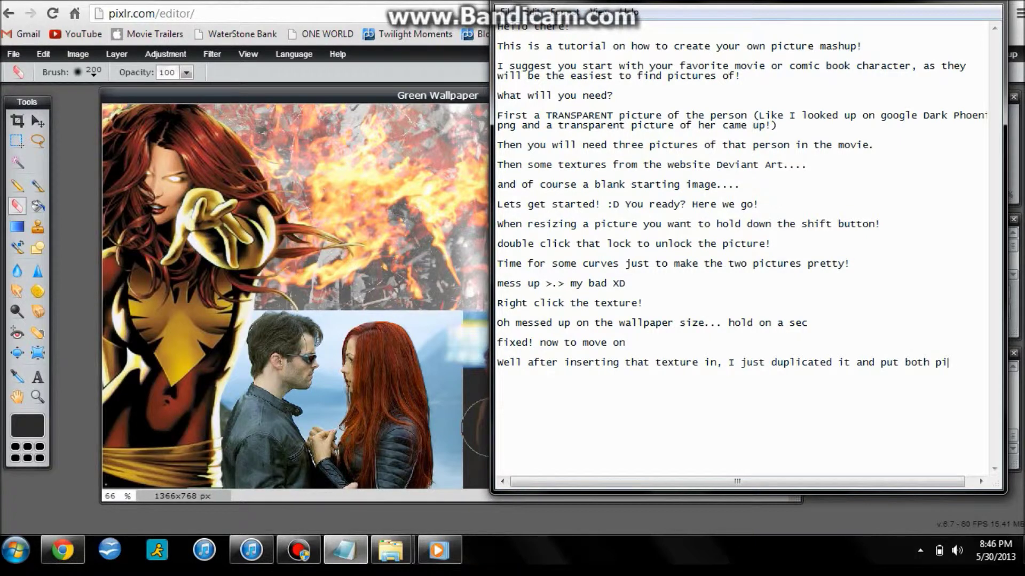
pyautogui.write('ctures in the mode A')
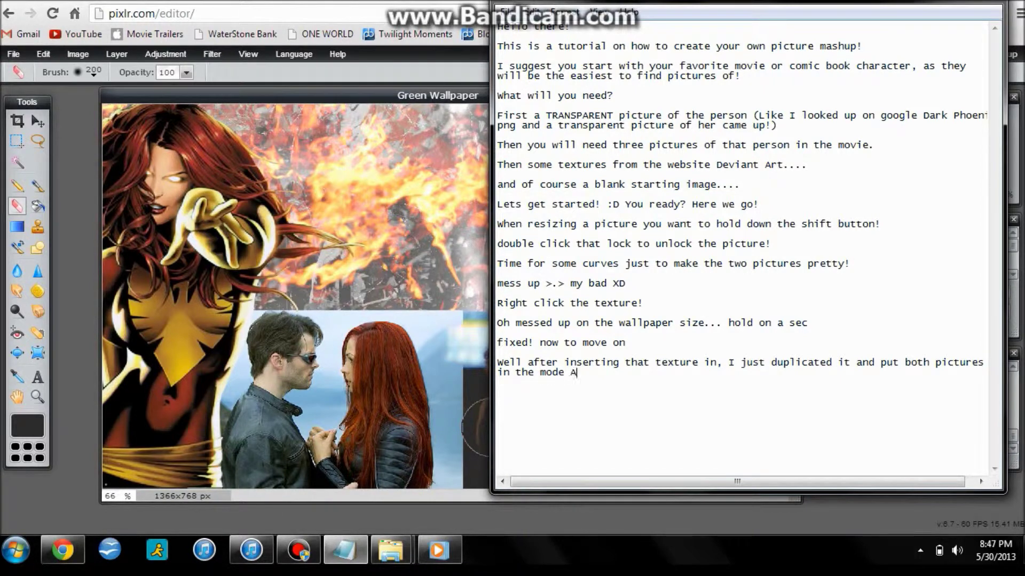
pyautogui.write('dd')
# Add "Nothing to hard about it right? You don't have to add a second textures... I just wanted to XD" and "Now to move on to pixlr!"
pyautogui.write('othing to hard about it right')
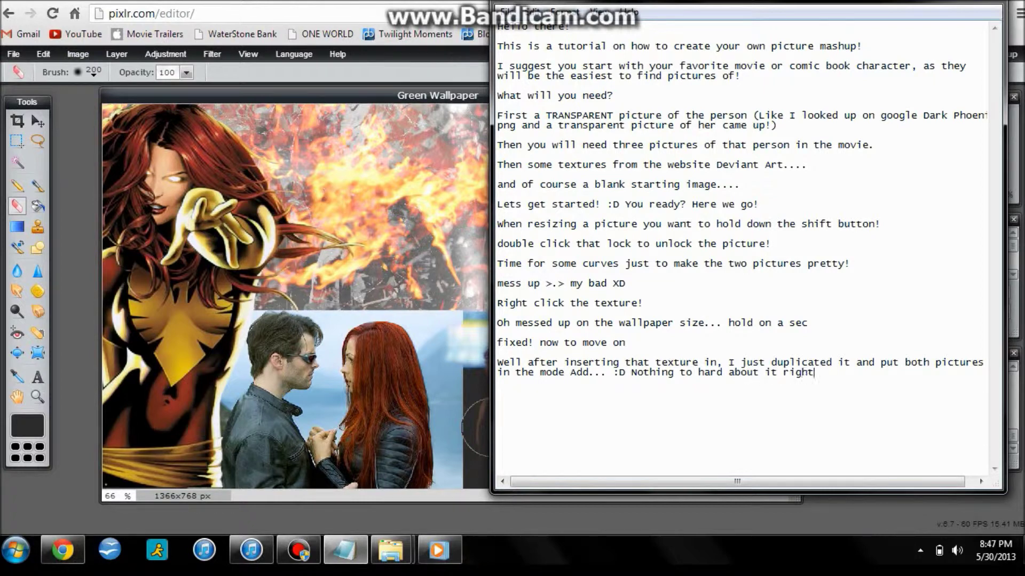
pyautogui.write("? You don't have to add")
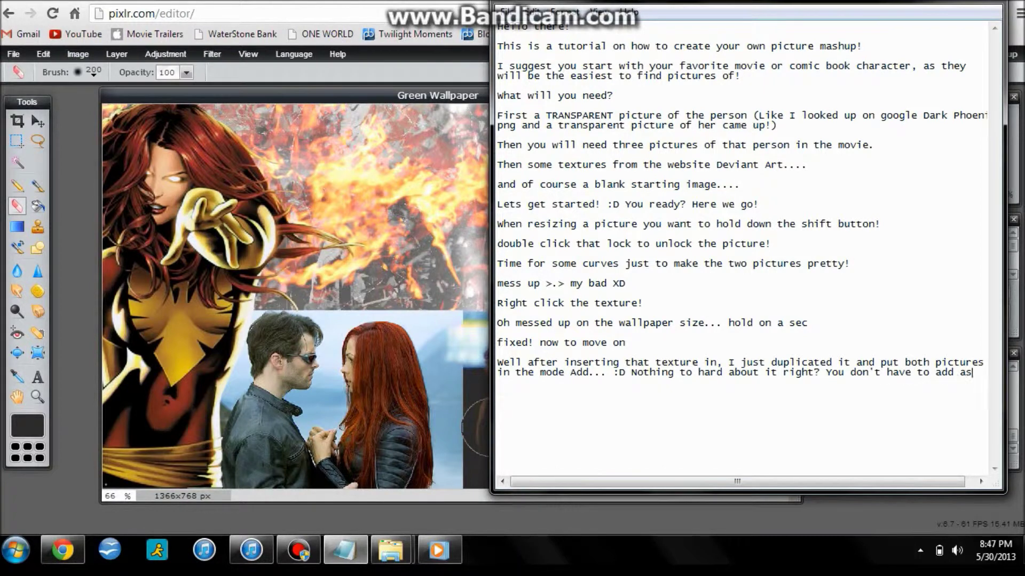
pyautogui.write(' a second textures... I just wanted to XD')
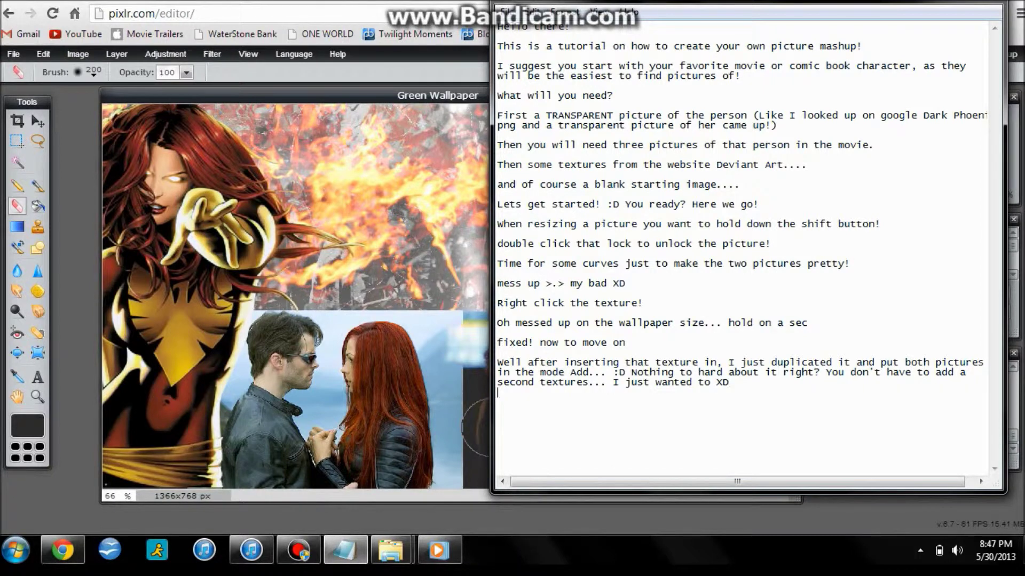
pyautogui.write('ow to move on to pixlr!')
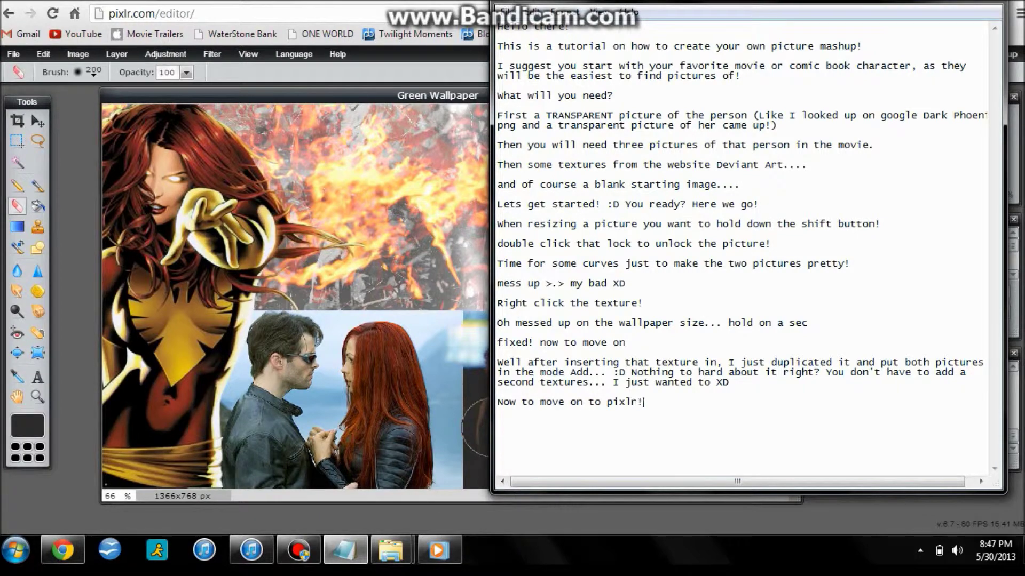